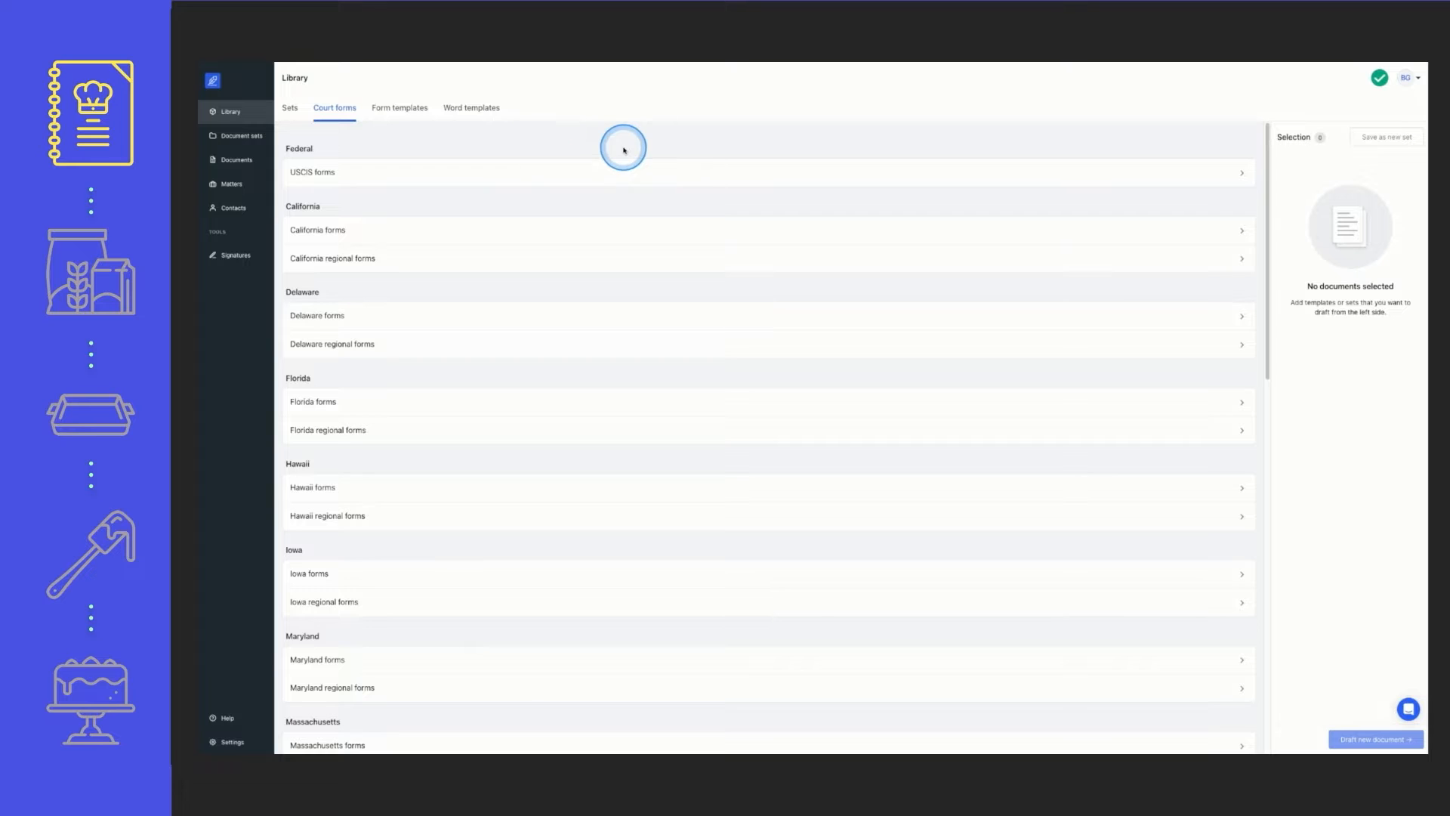
Open the California forms in the court forms library and search them for "FL"
{"action": "scroll", "coordinate": [682, 141], "scroll_direction": "down", "scroll_amount": 1}
{"action": "scroll", "coordinate": [682, 142], "scroll_direction": "down", "scroll_amount": 1}
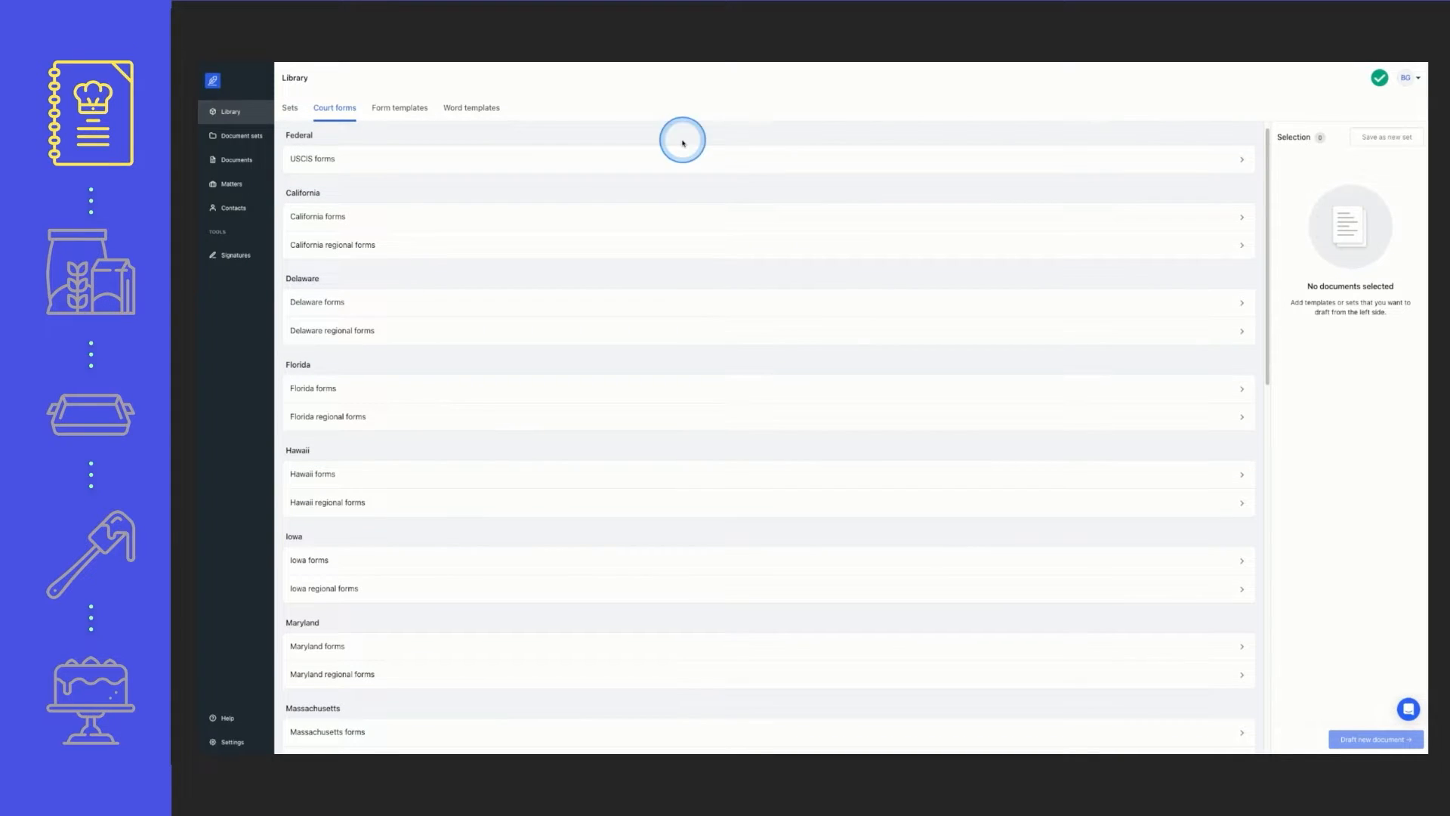
{"action": "left_click", "coordinate": [569, 216]}
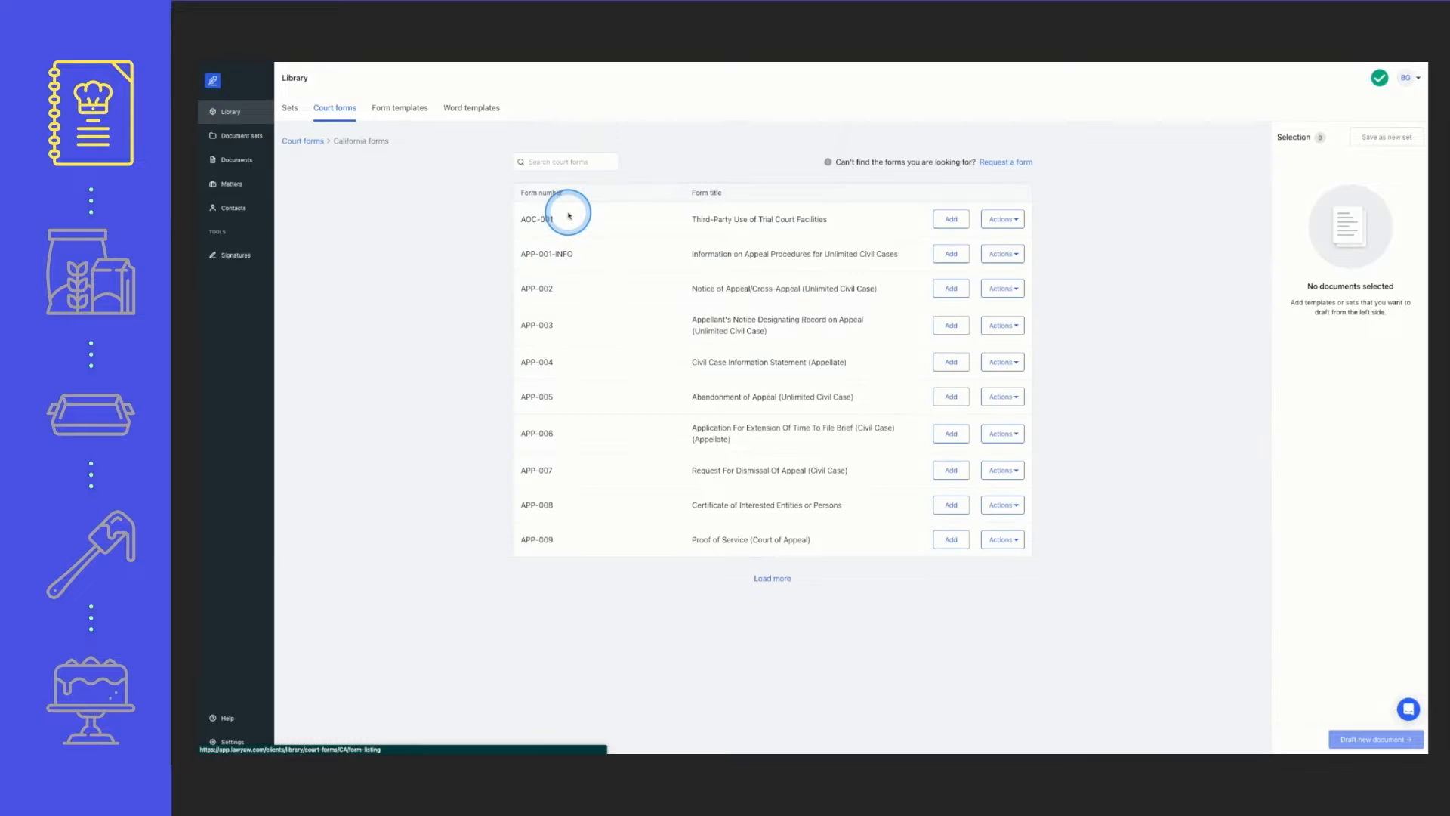
{"action": "left_click", "coordinate": [569, 163]}
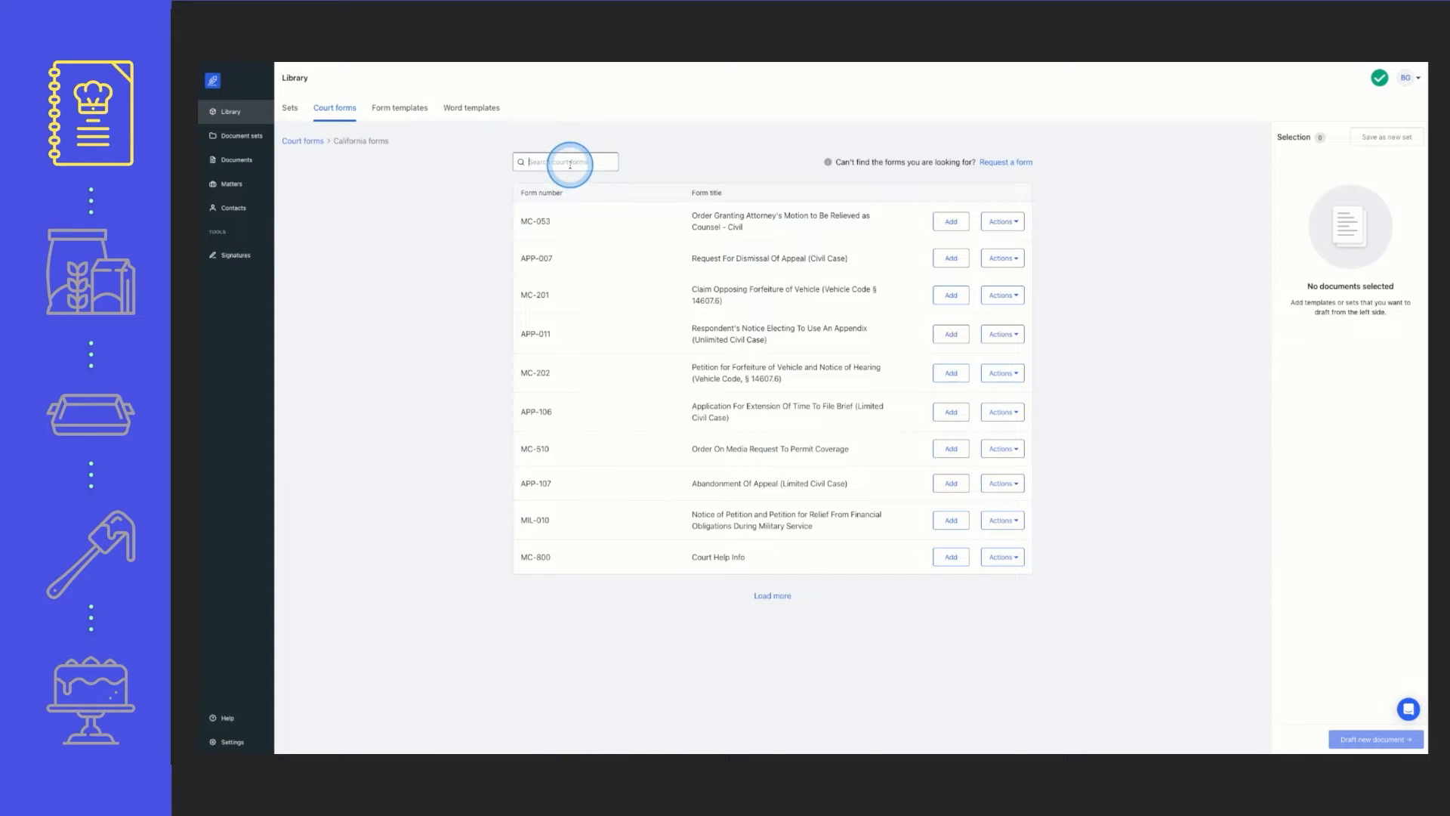
{"action": "type", "text": "H"}
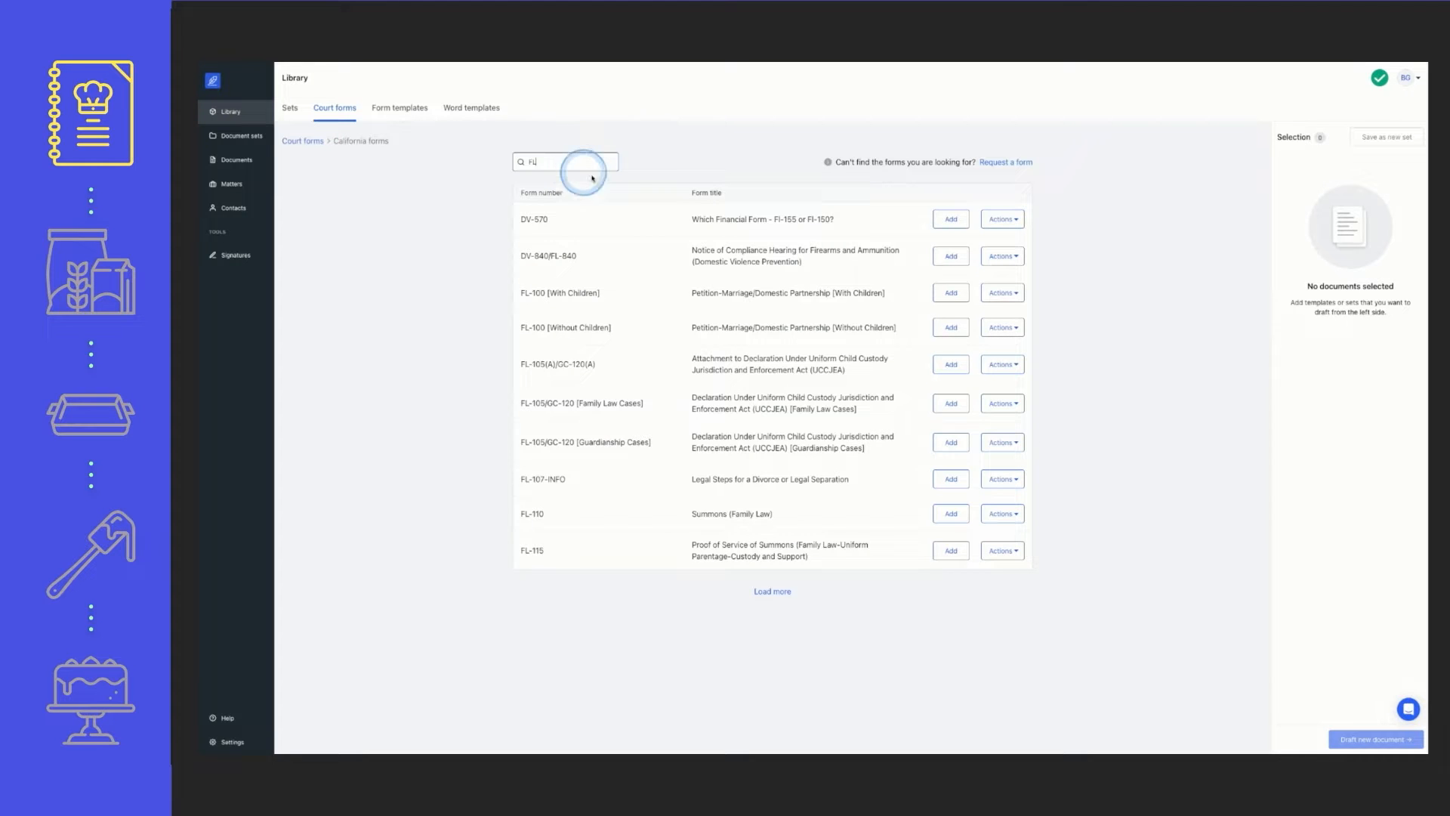
Preview the FL-100 [With Children] petition form, then close the preview
{"action": "left_click", "coordinate": [1002, 293]}
{"action": "left_click", "coordinate": [982, 317]}
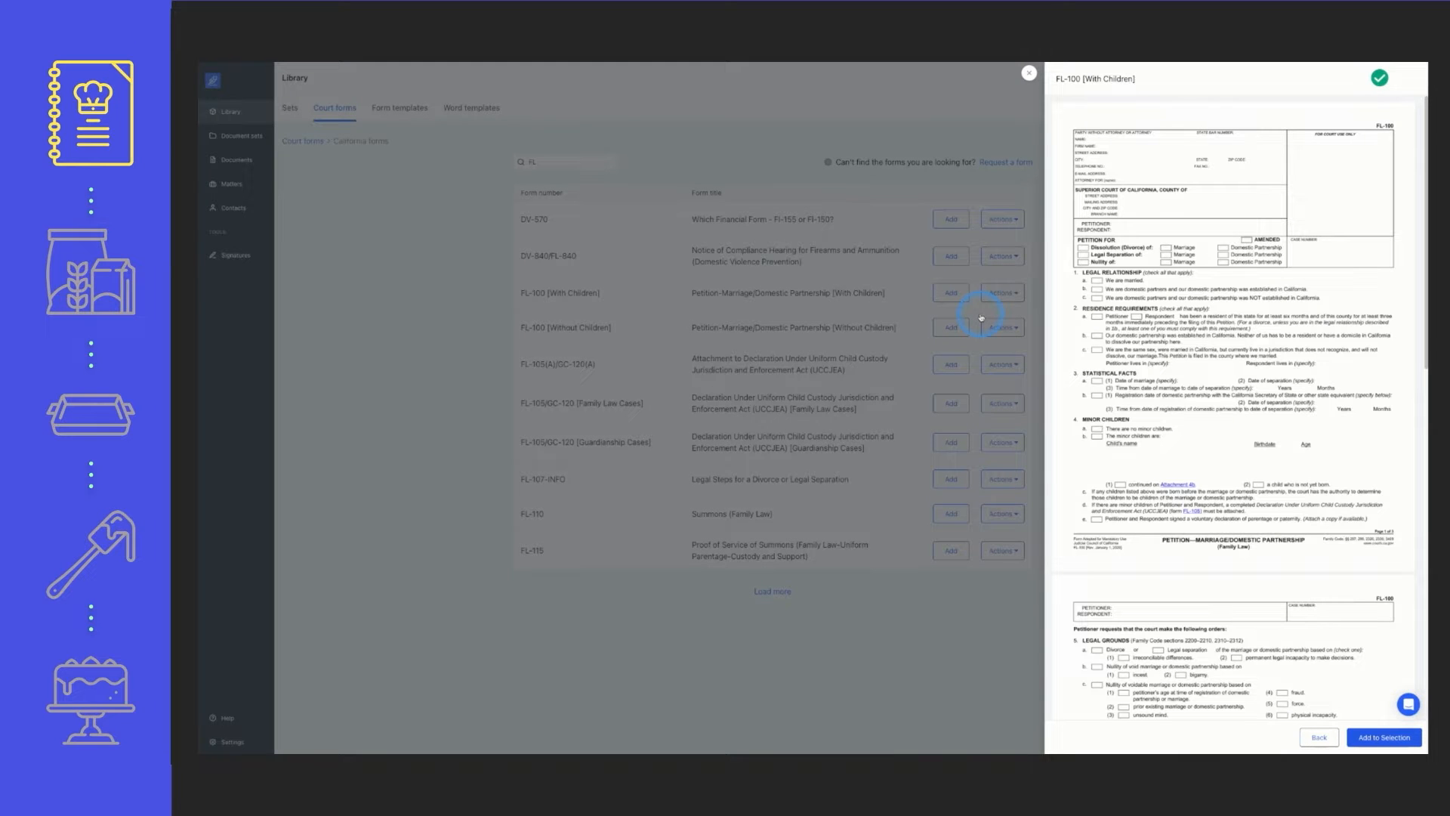
{"action": "left_click", "coordinate": [1030, 75]}
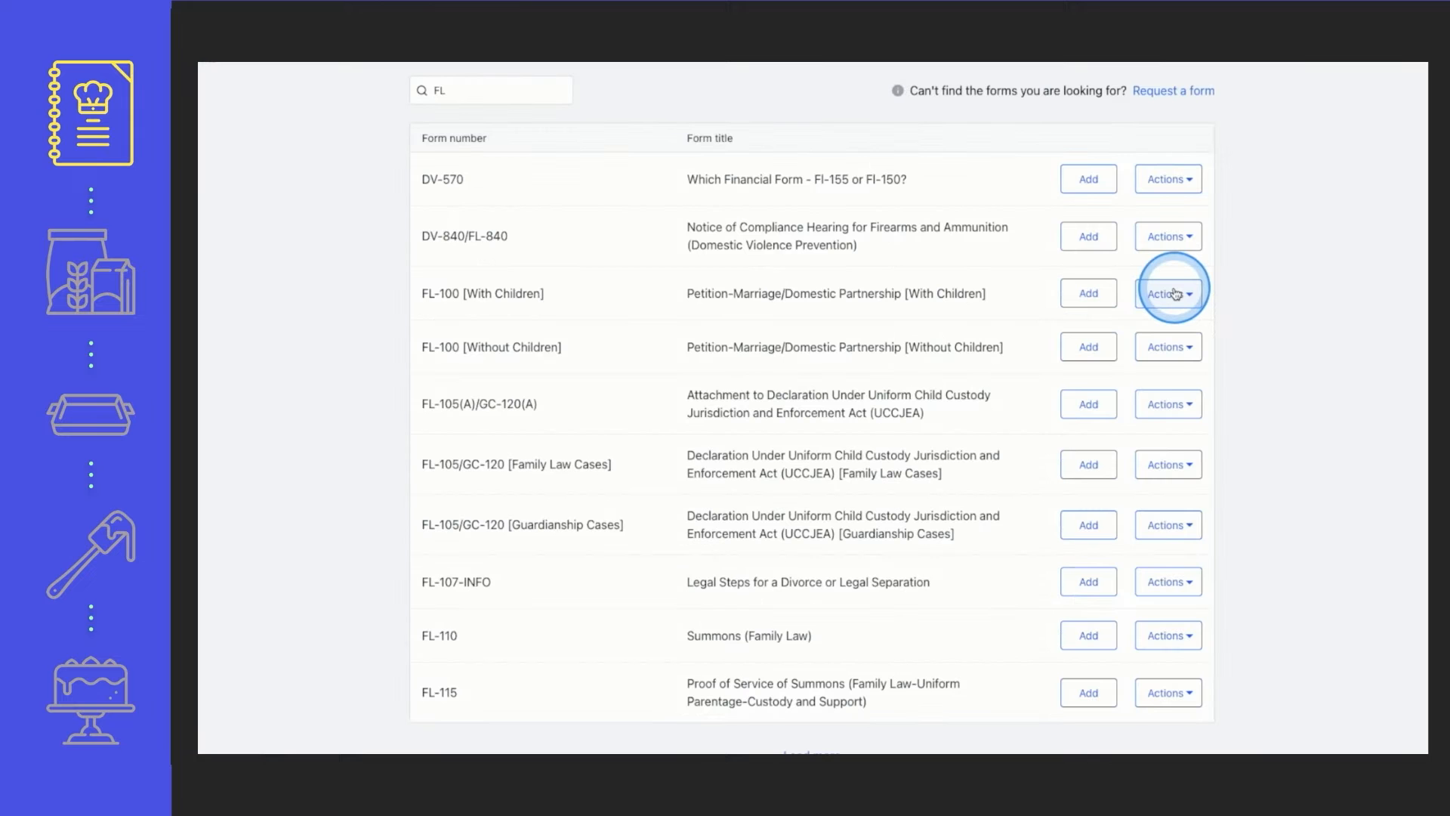
Create a form template from FL-100 [With Children], checking We are married, 2a Petitioner, statistical facts 3a and a minor children option
{"action": "left_click", "coordinate": [1176, 294]}
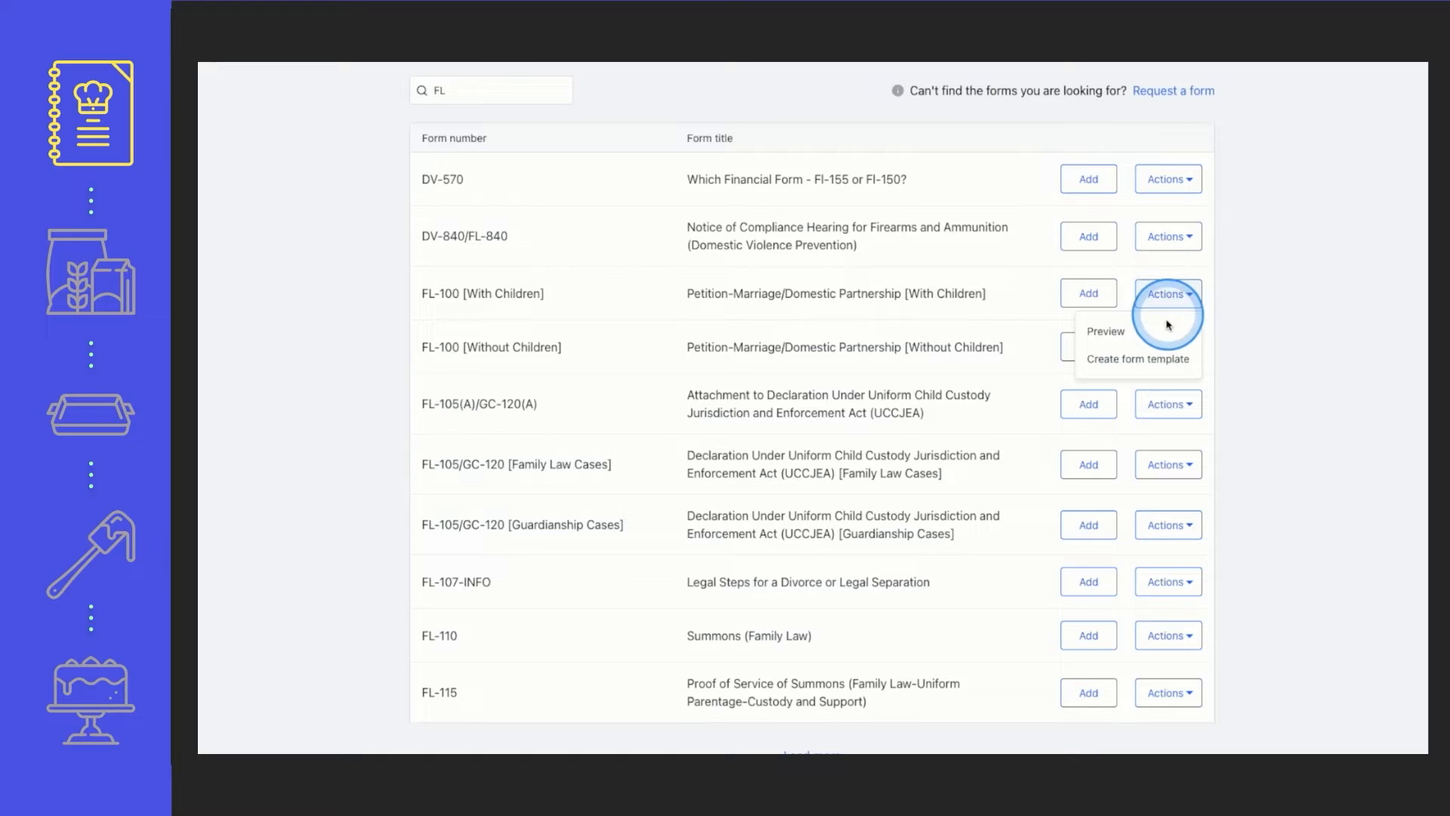
{"action": "left_click", "coordinate": [1159, 361]}
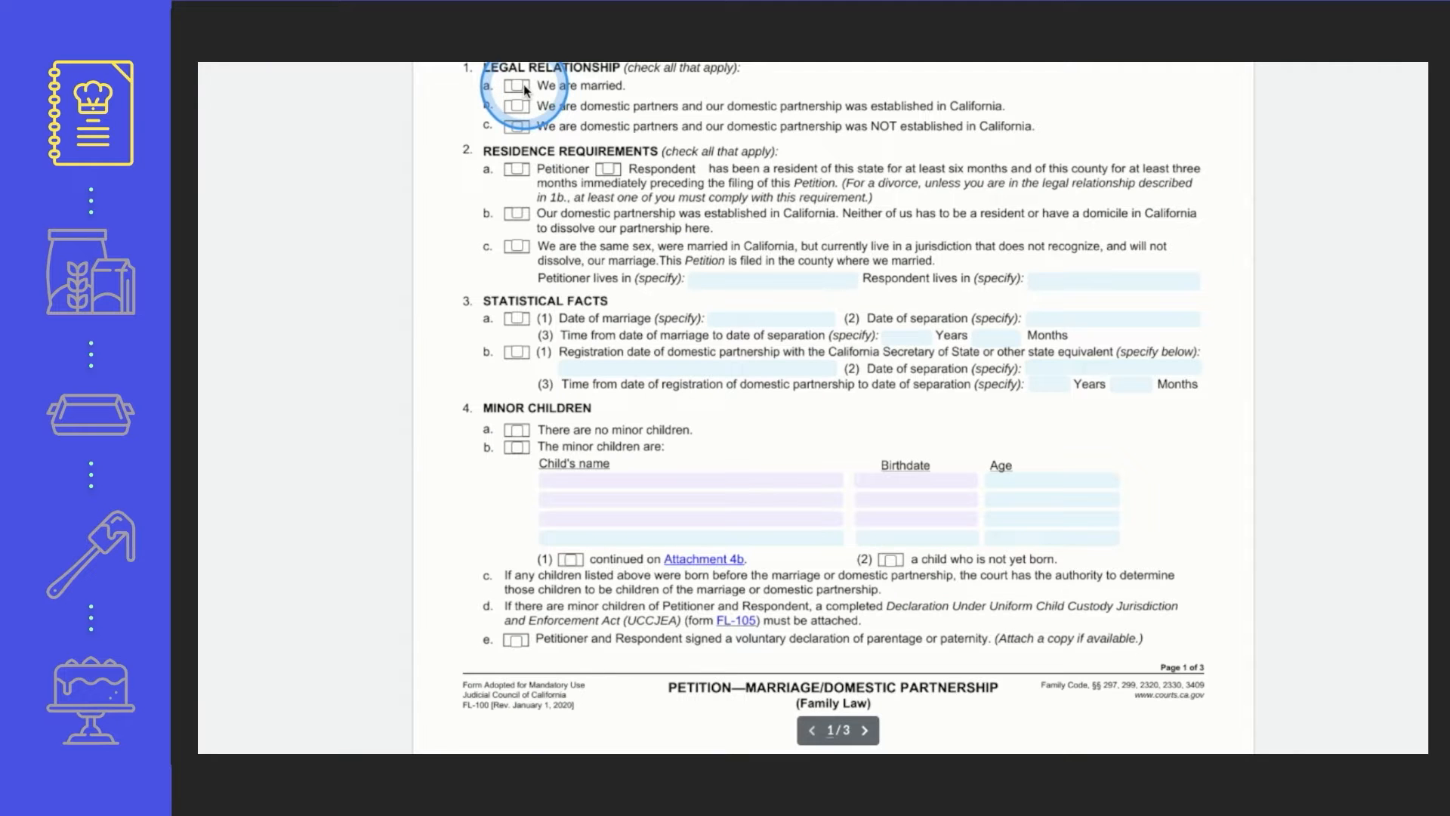
{"action": "left_click", "coordinate": [517, 86]}
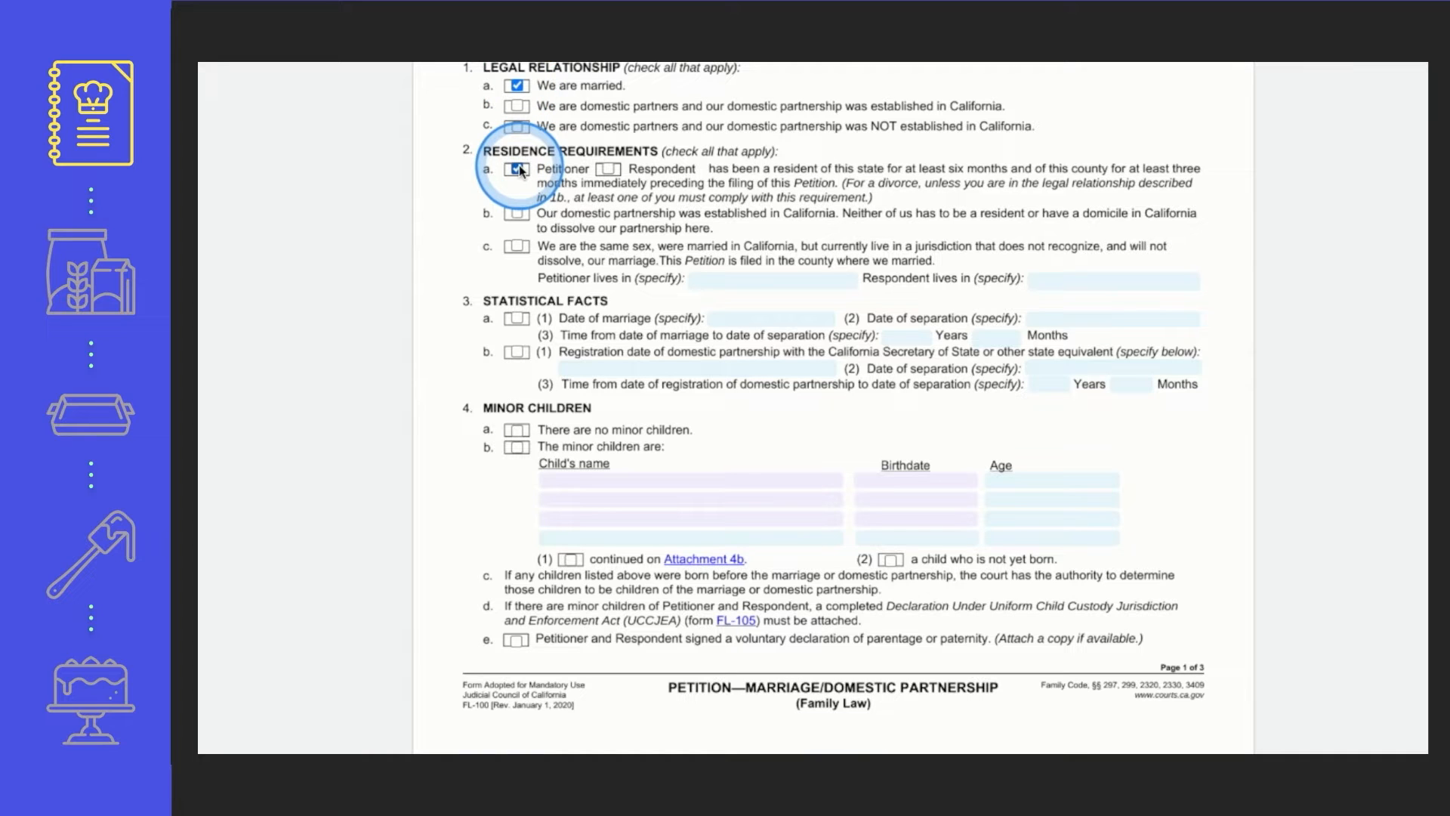
{"action": "left_click", "coordinate": [518, 319]}
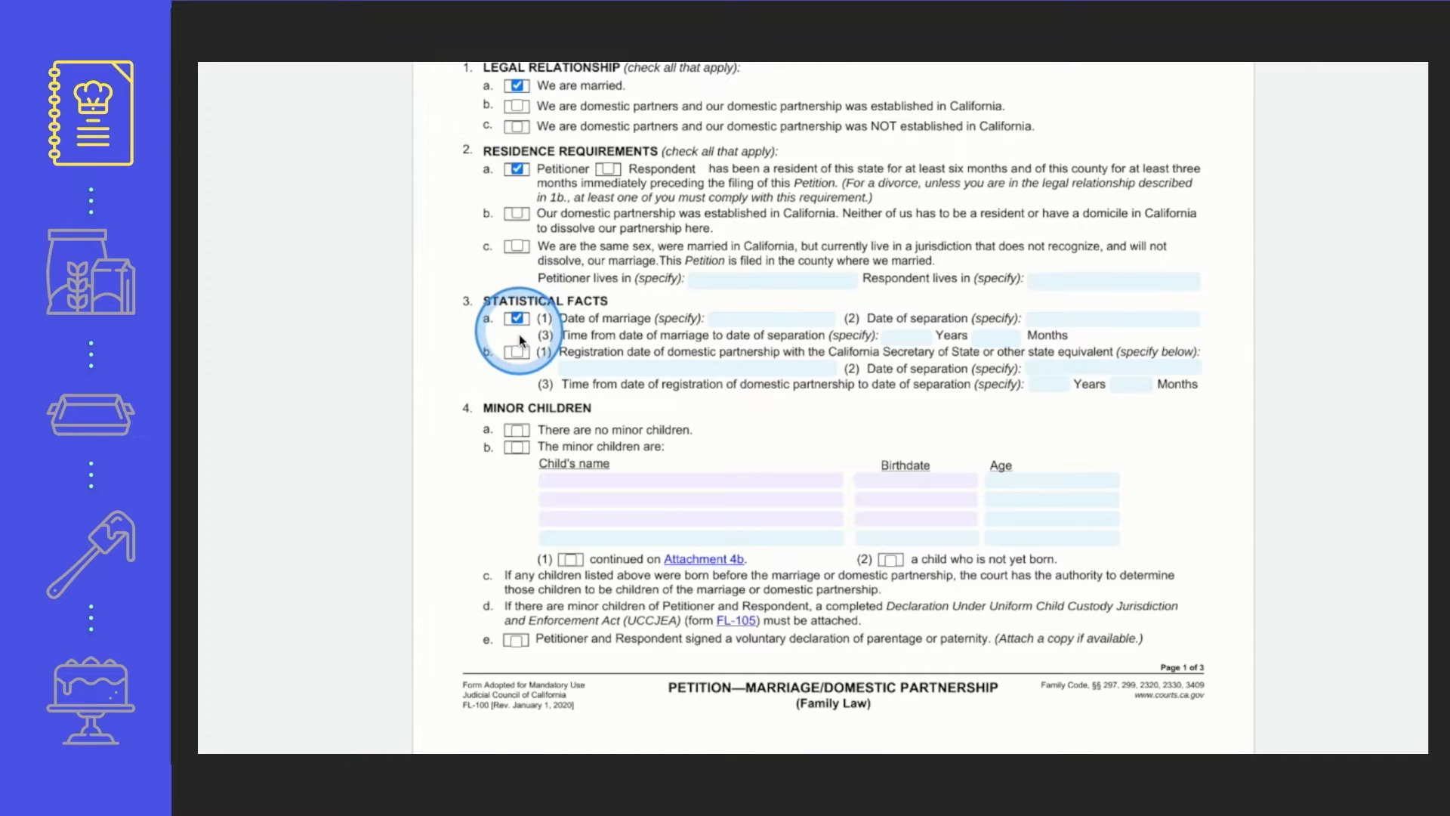
{"action": "left_click", "coordinate": [518, 431]}
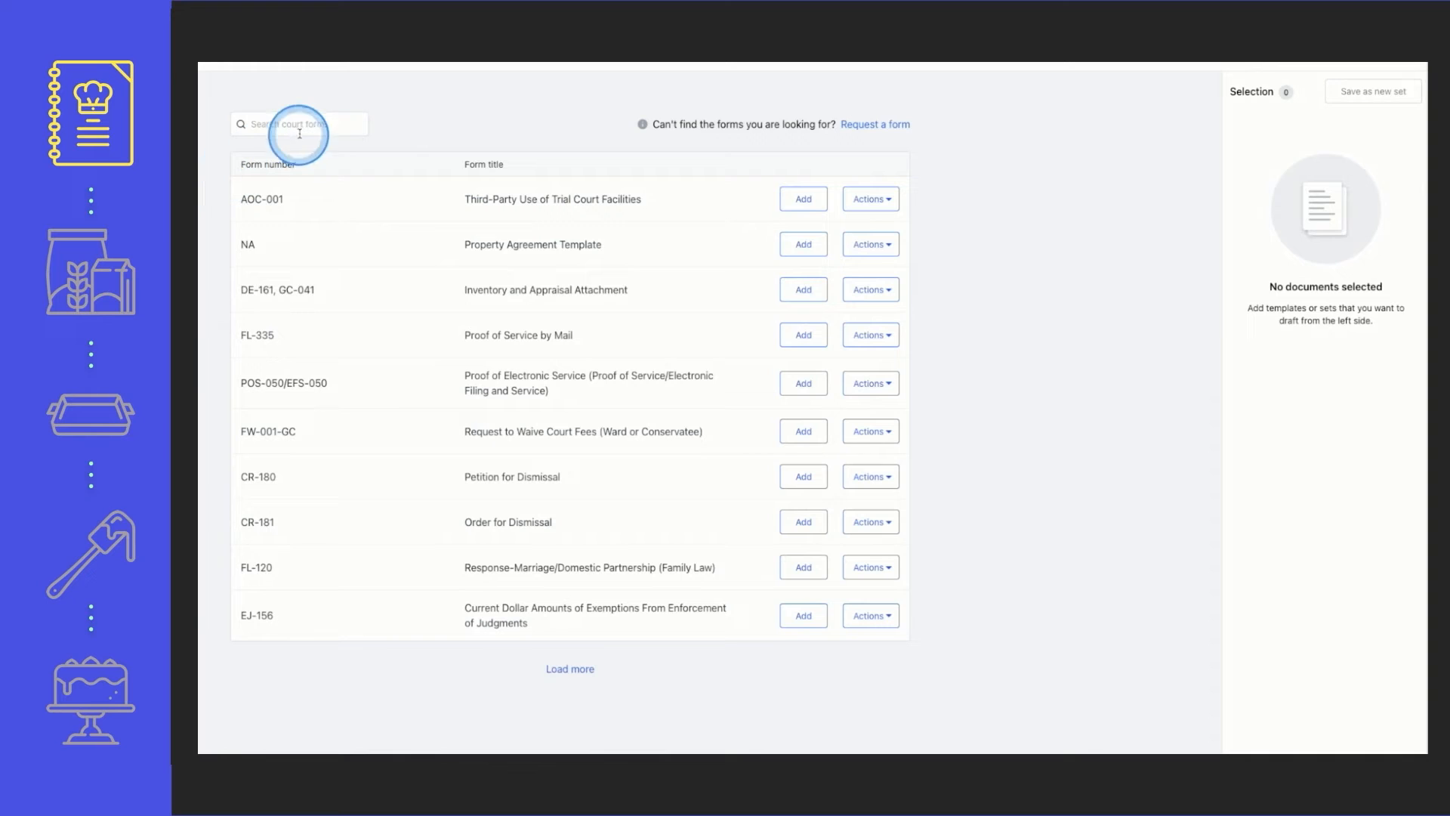
Search the court forms for "fl" and add FL-100 [With Children], FL-105(A)/GC-120(A), FL-110 and FL-115 to the selection
{"action": "left_click", "coordinate": [302, 123]}
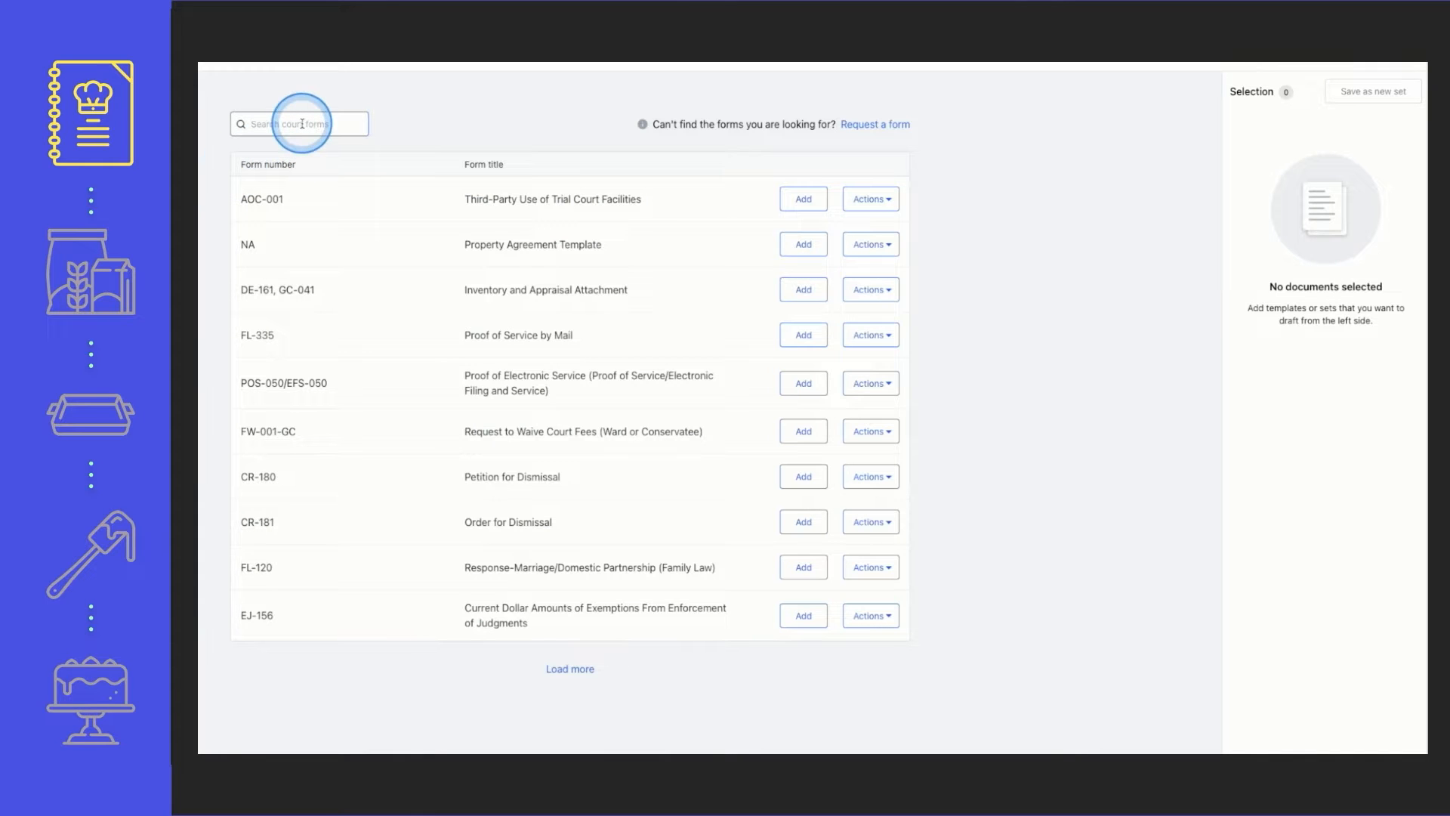
{"action": "type", "text": "fl"}
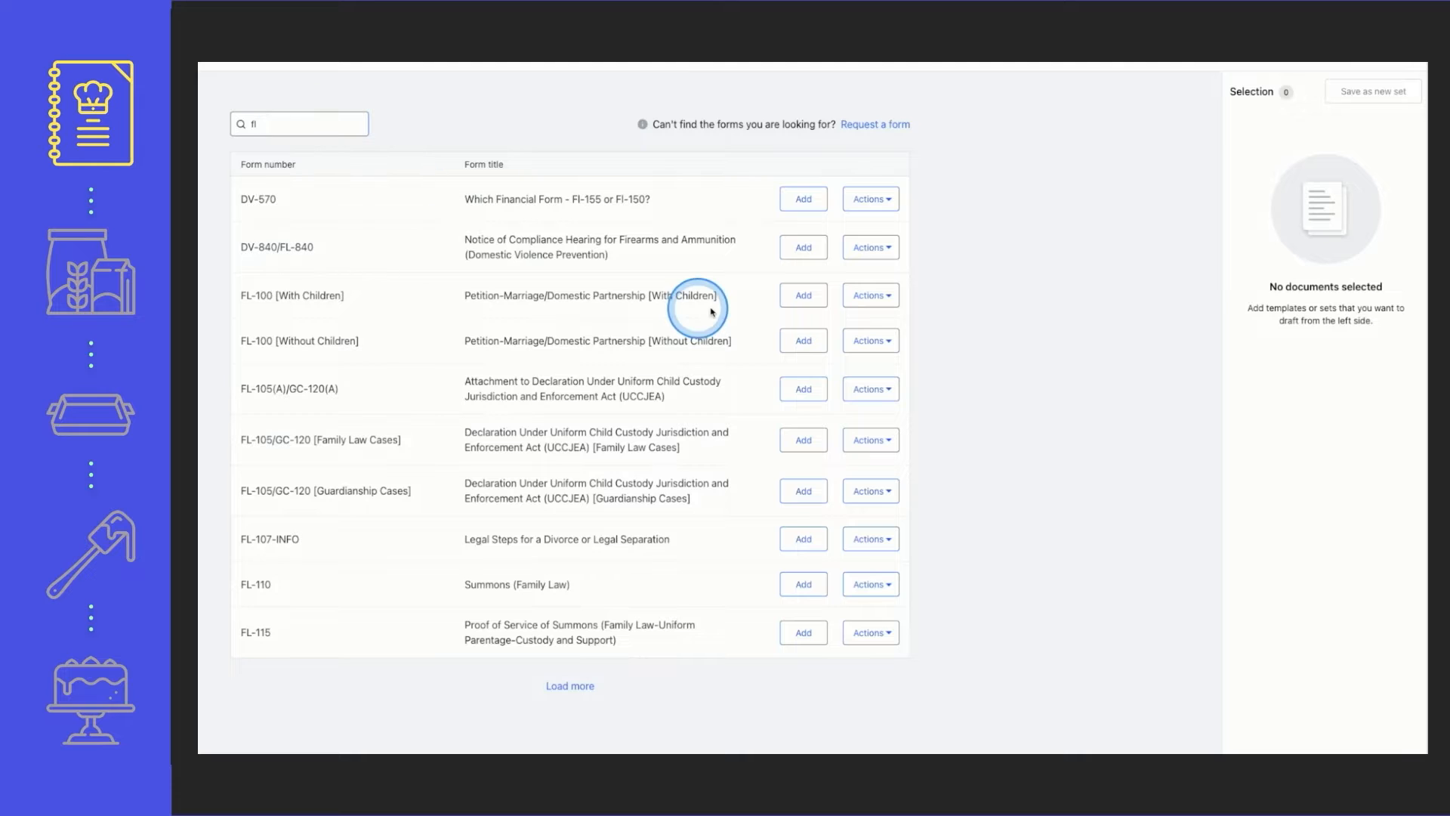
{"action": "left_click", "coordinate": [801, 304]}
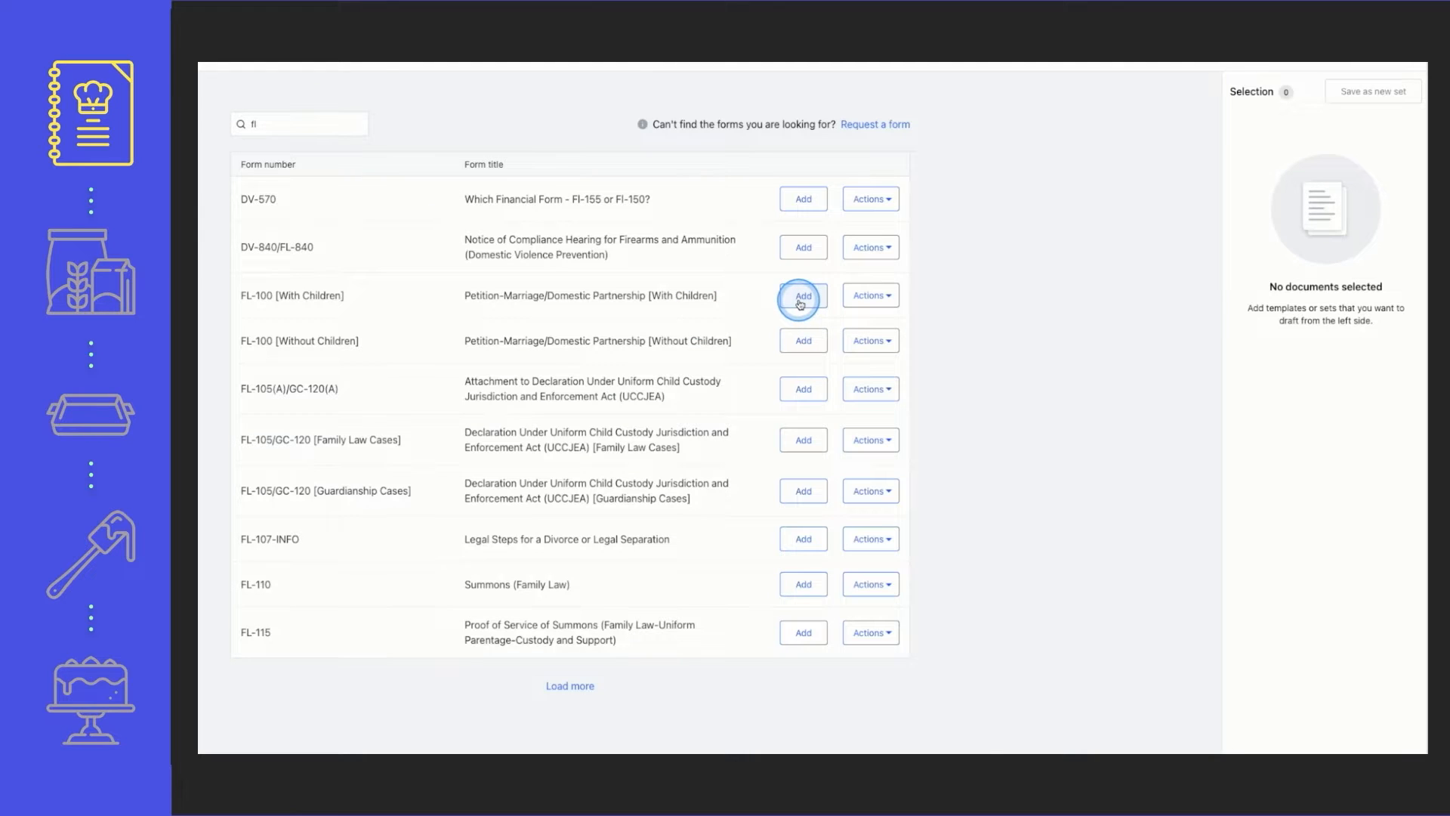
{"action": "left_click", "coordinate": [810, 387]}
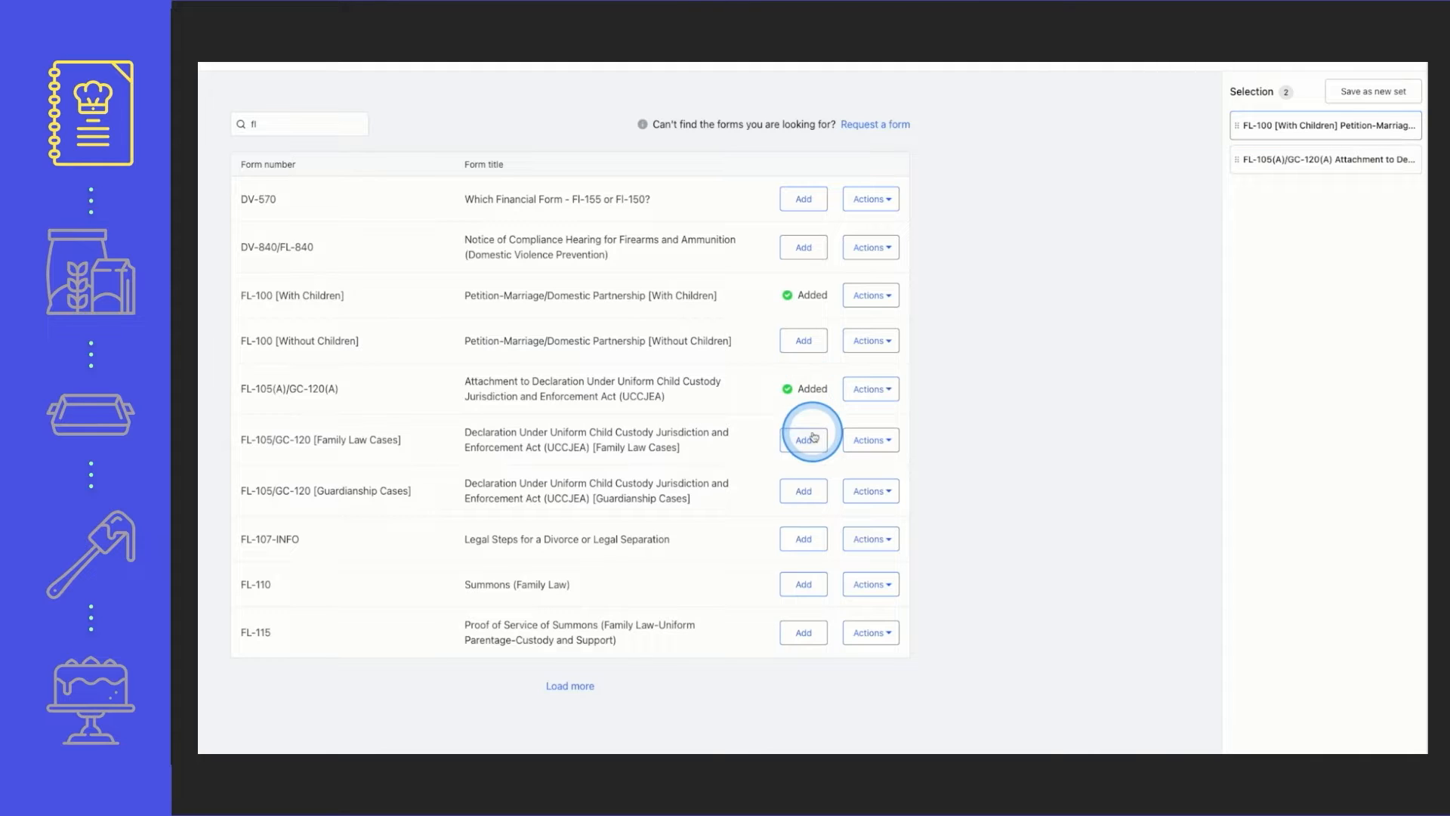
{"action": "left_click", "coordinate": [808, 581]}
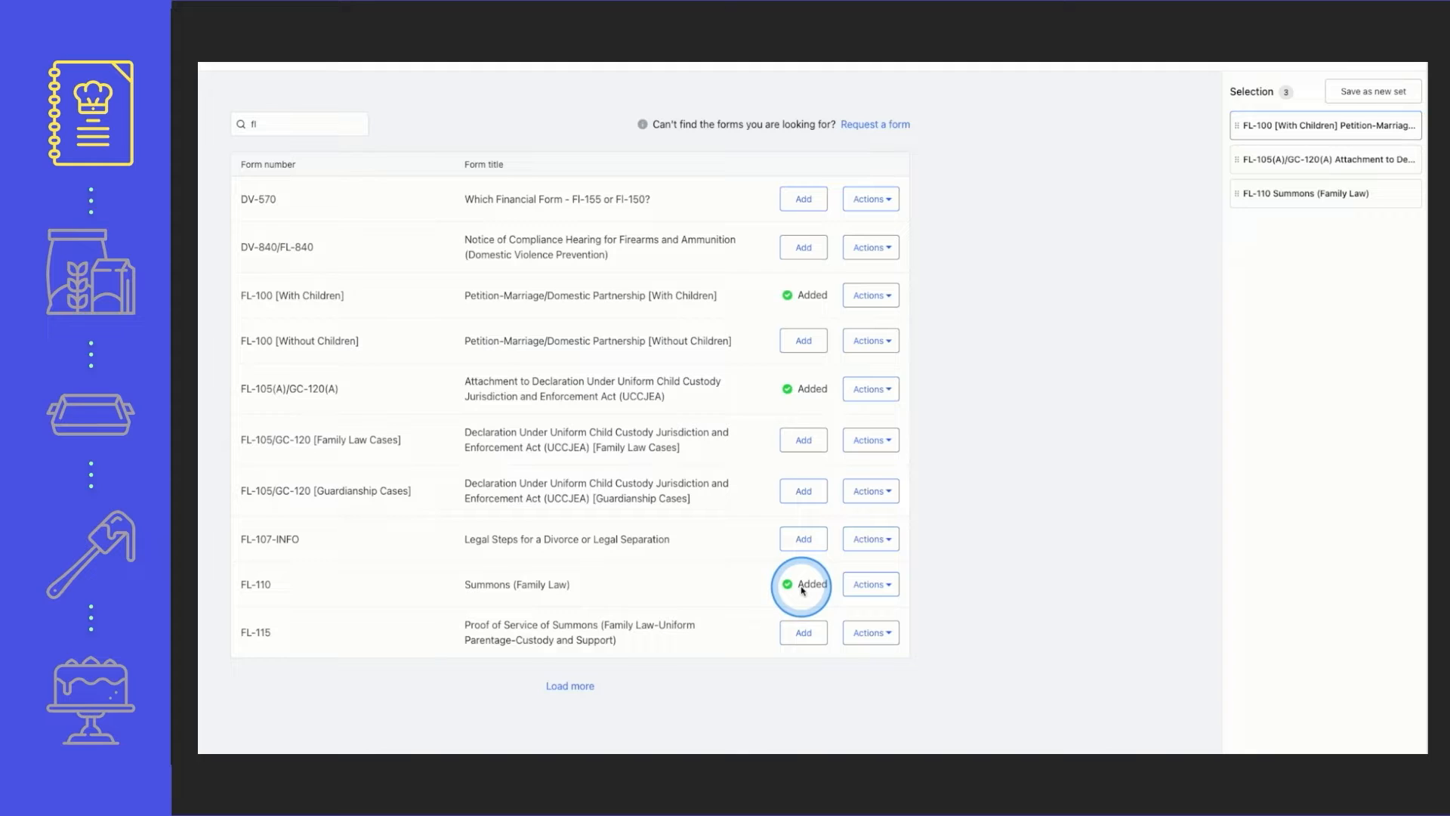
{"action": "left_click", "coordinate": [801, 633]}
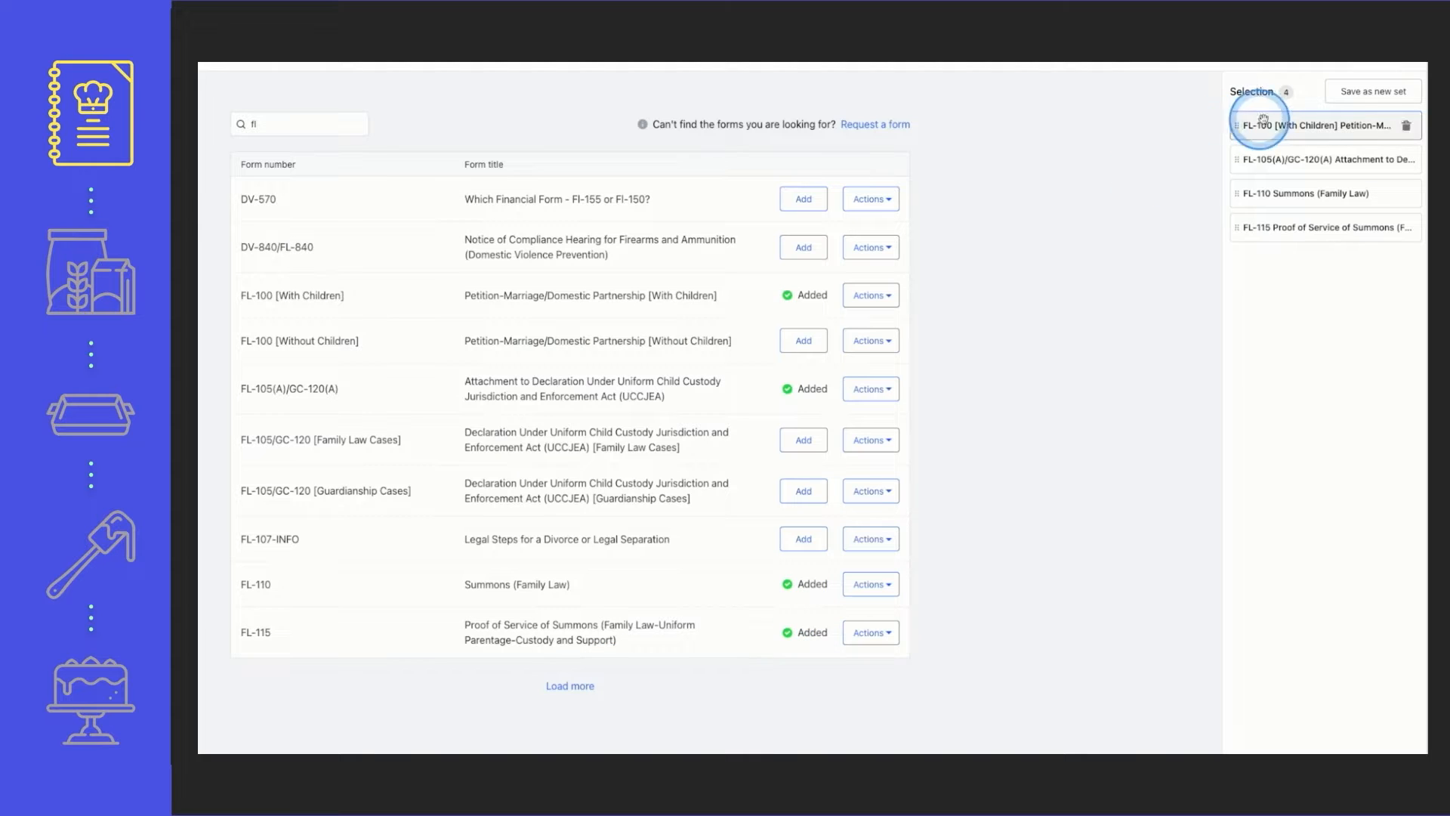
Save the selected forms as a new set named "Dissolution With Children"
{"action": "left_click", "coordinate": [1377, 95]}
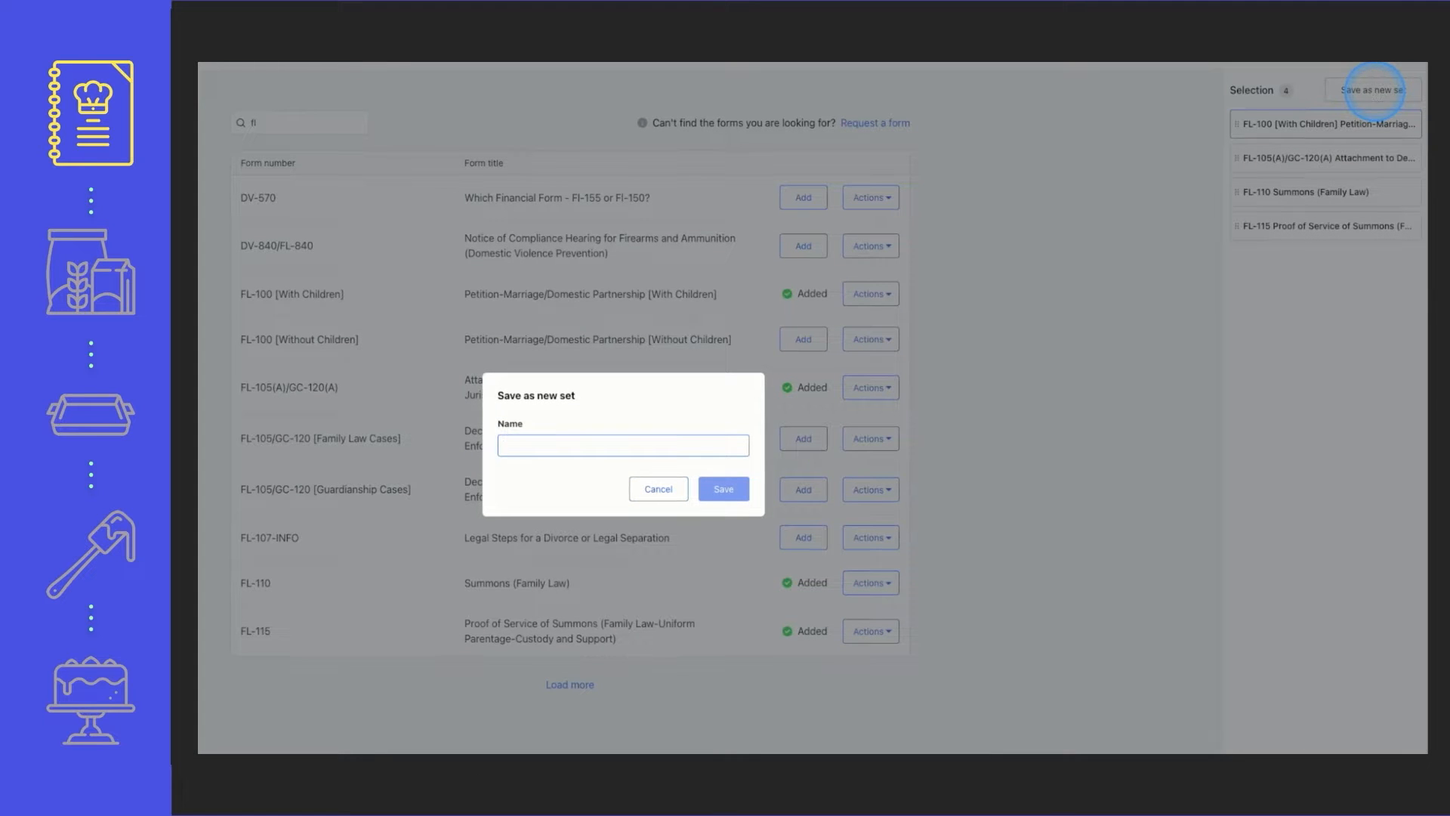
{"action": "type", "text": "Dissolution With Children"}
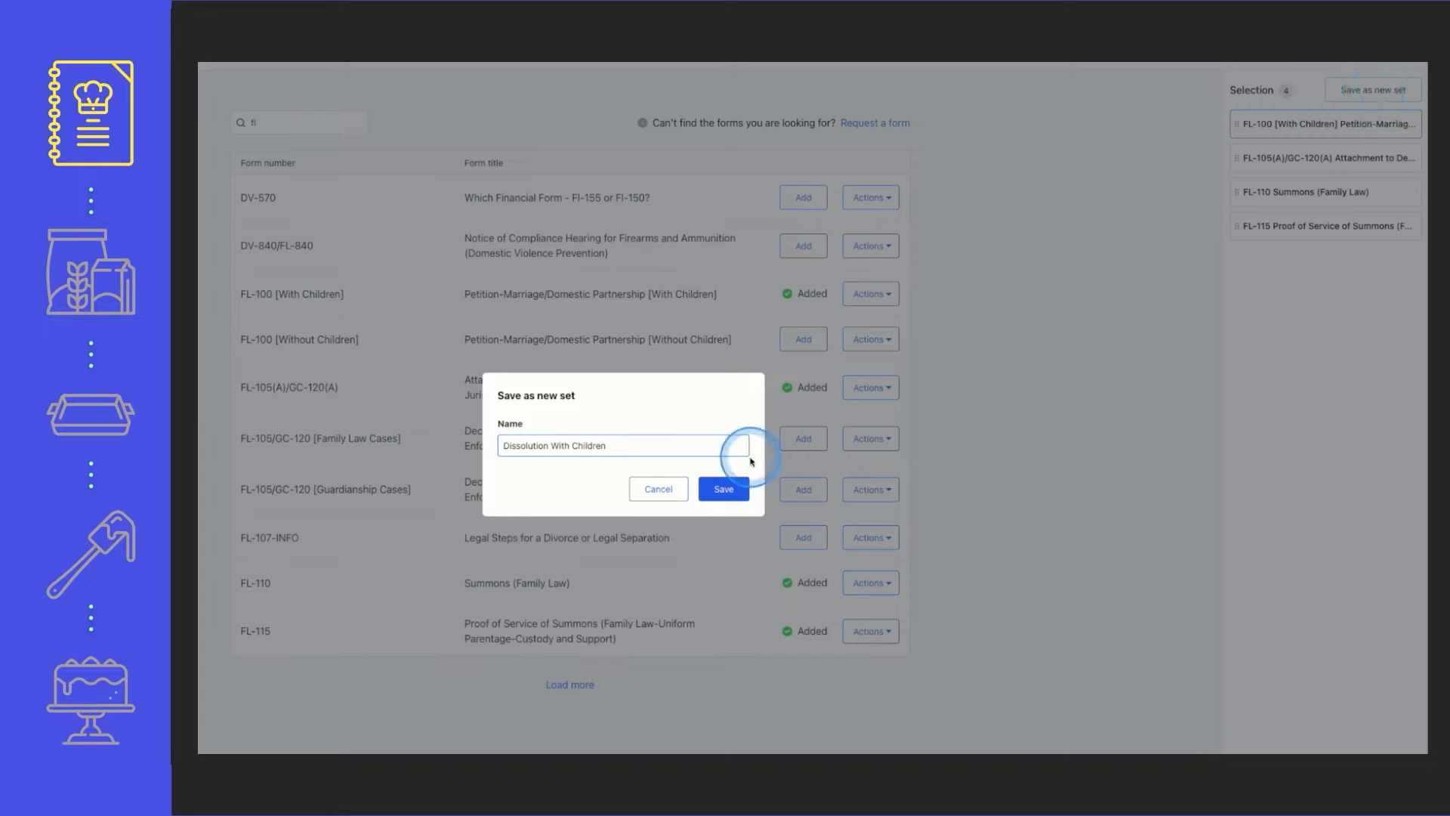
{"action": "left_click", "coordinate": [725, 489]}
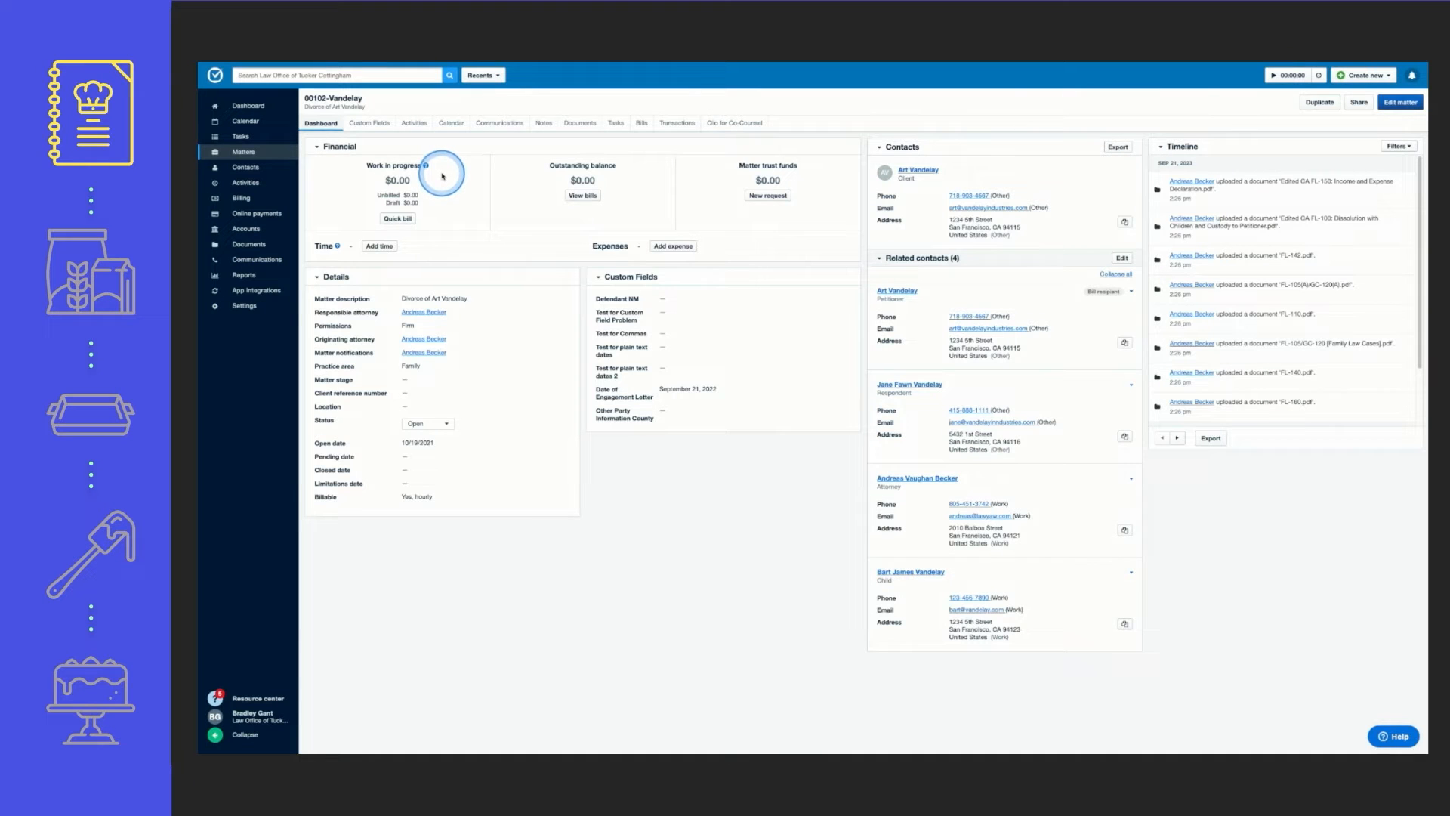
In Clio Manage, show the divorce matter's documents and bring up the options for adding a new one
{"action": "left_click", "coordinate": [579, 125]}
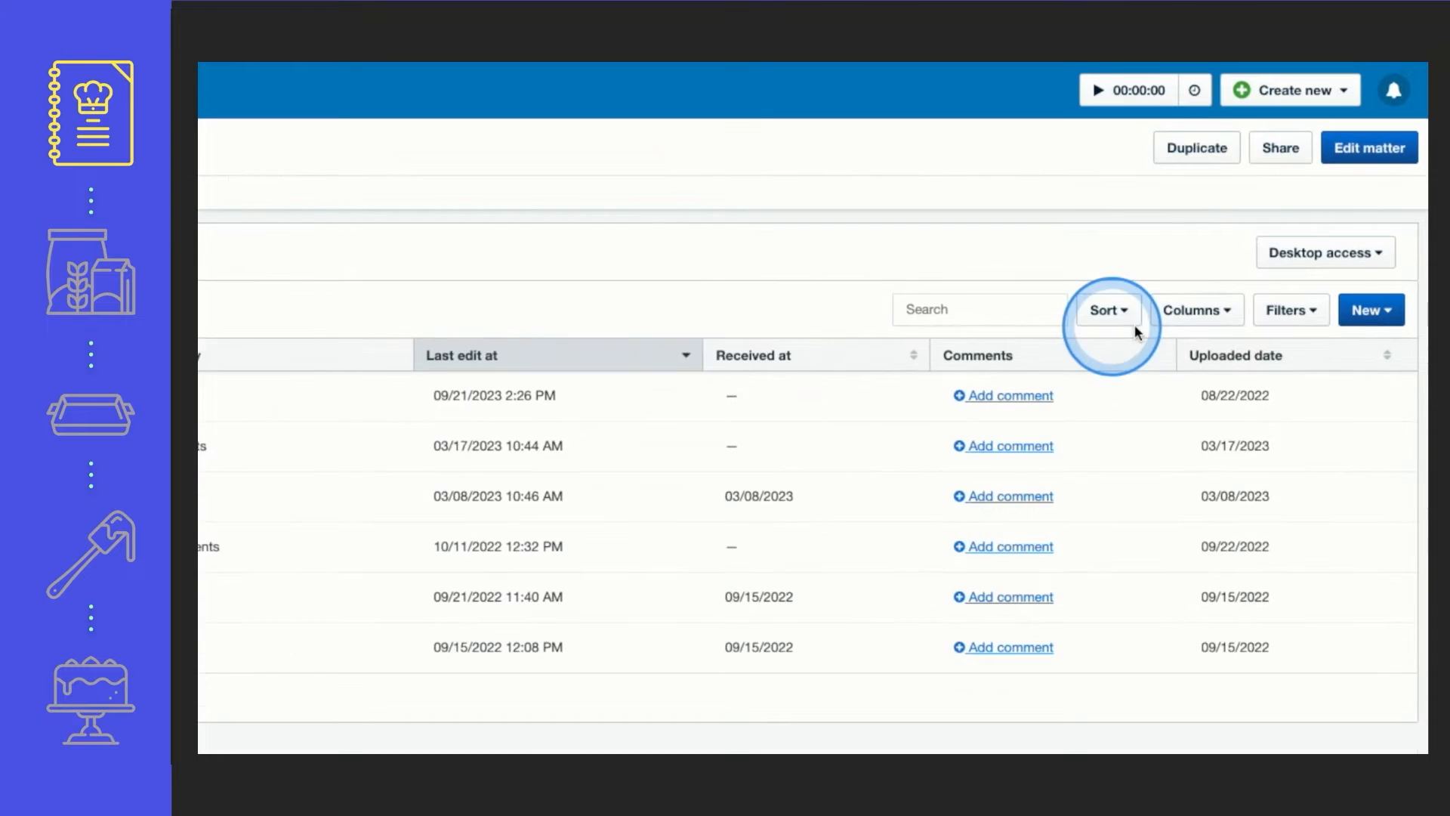
{"action": "left_click", "coordinate": [1376, 332]}
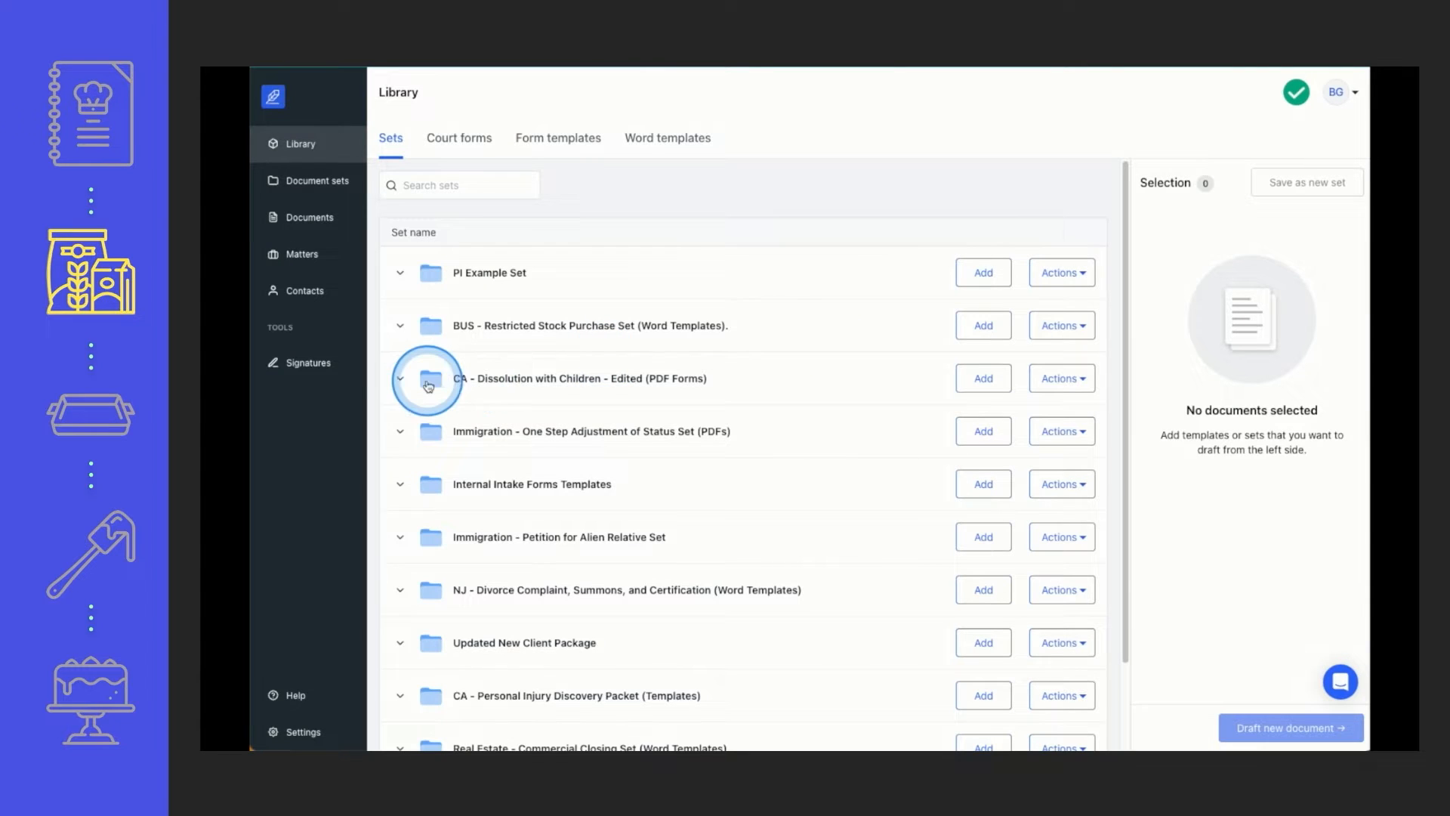
Review the forms in "CA - Dissolution with Children - Edited (PDF Forms)" and draft a new document set from it, keeping the default title
{"action": "left_click", "coordinate": [402, 381]}
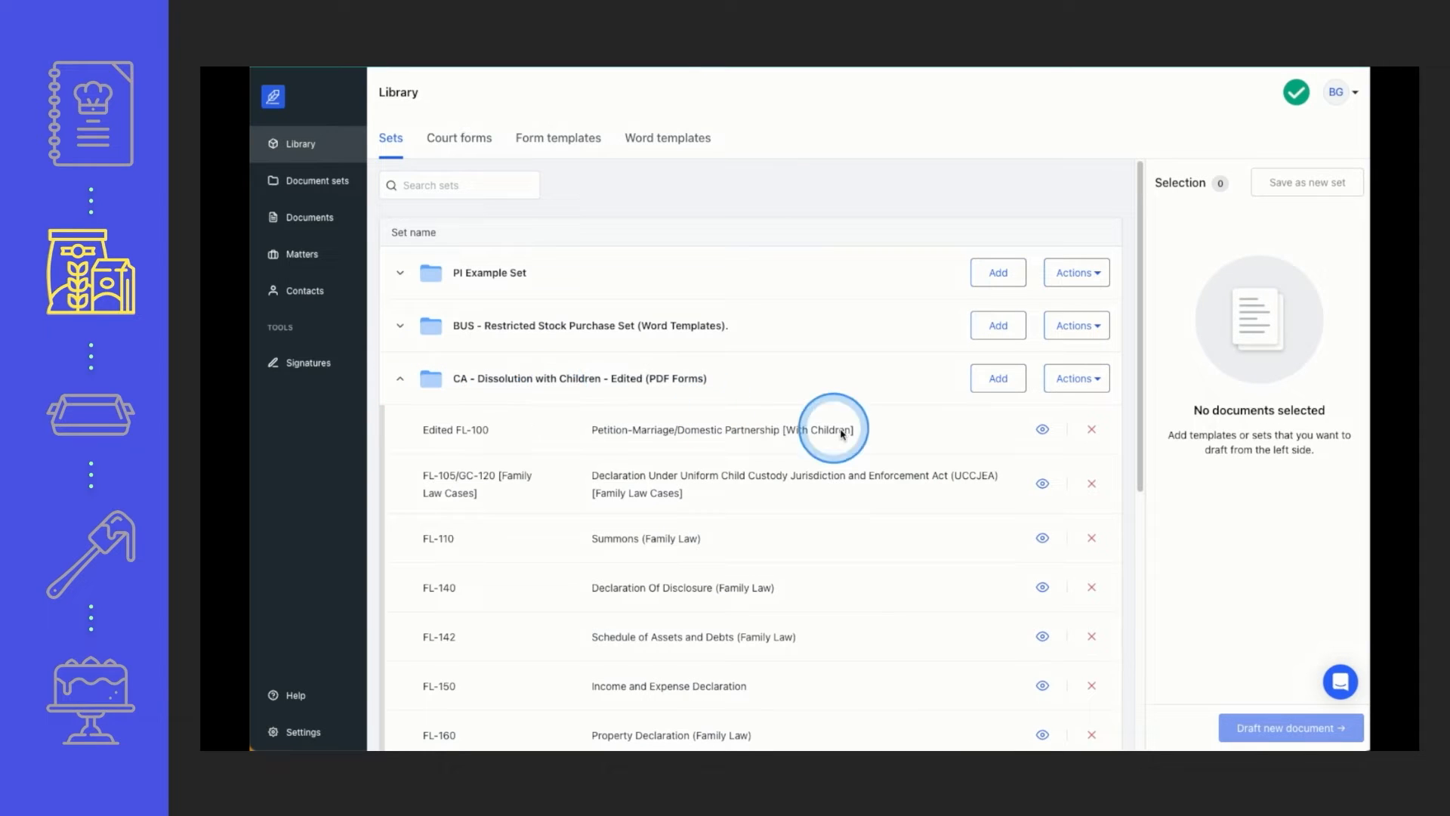
{"action": "scroll", "coordinate": [1036, 457], "scroll_direction": "down", "scroll_amount": 1}
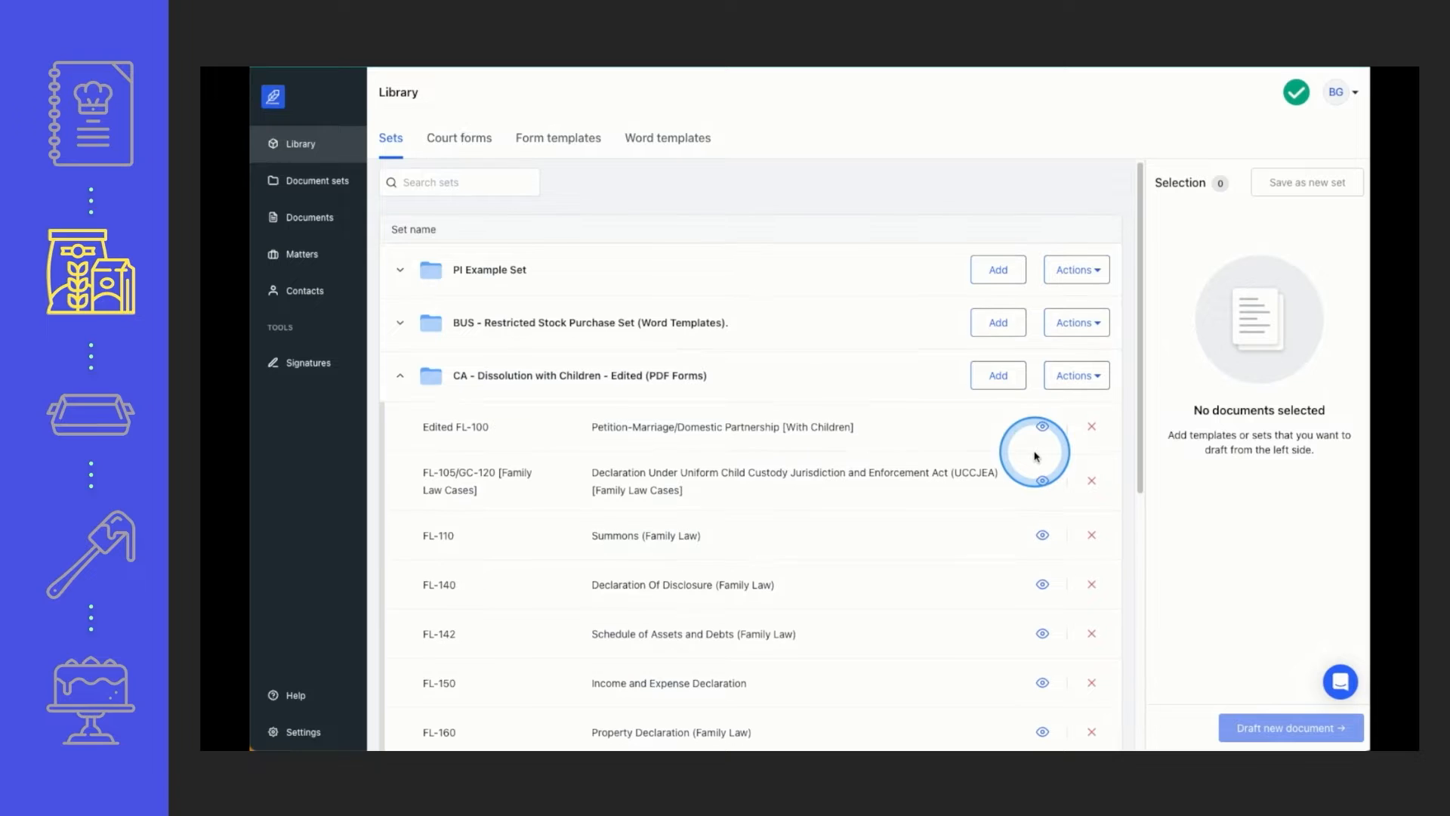
{"action": "scroll", "coordinate": [1036, 457], "scroll_direction": "down", "scroll_amount": 1}
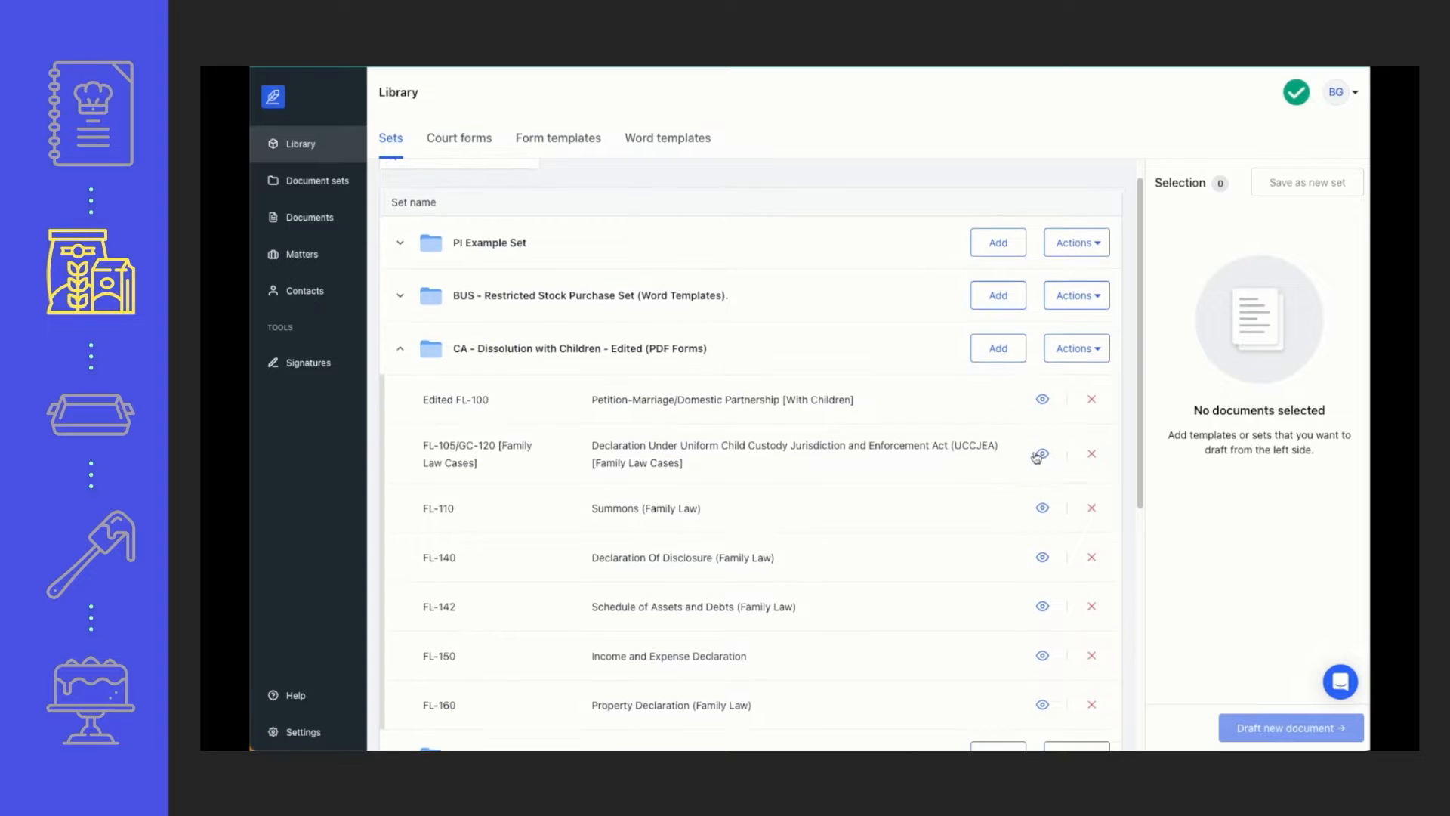
{"action": "scroll", "coordinate": [1036, 457], "scroll_direction": "down", "scroll_amount": 1}
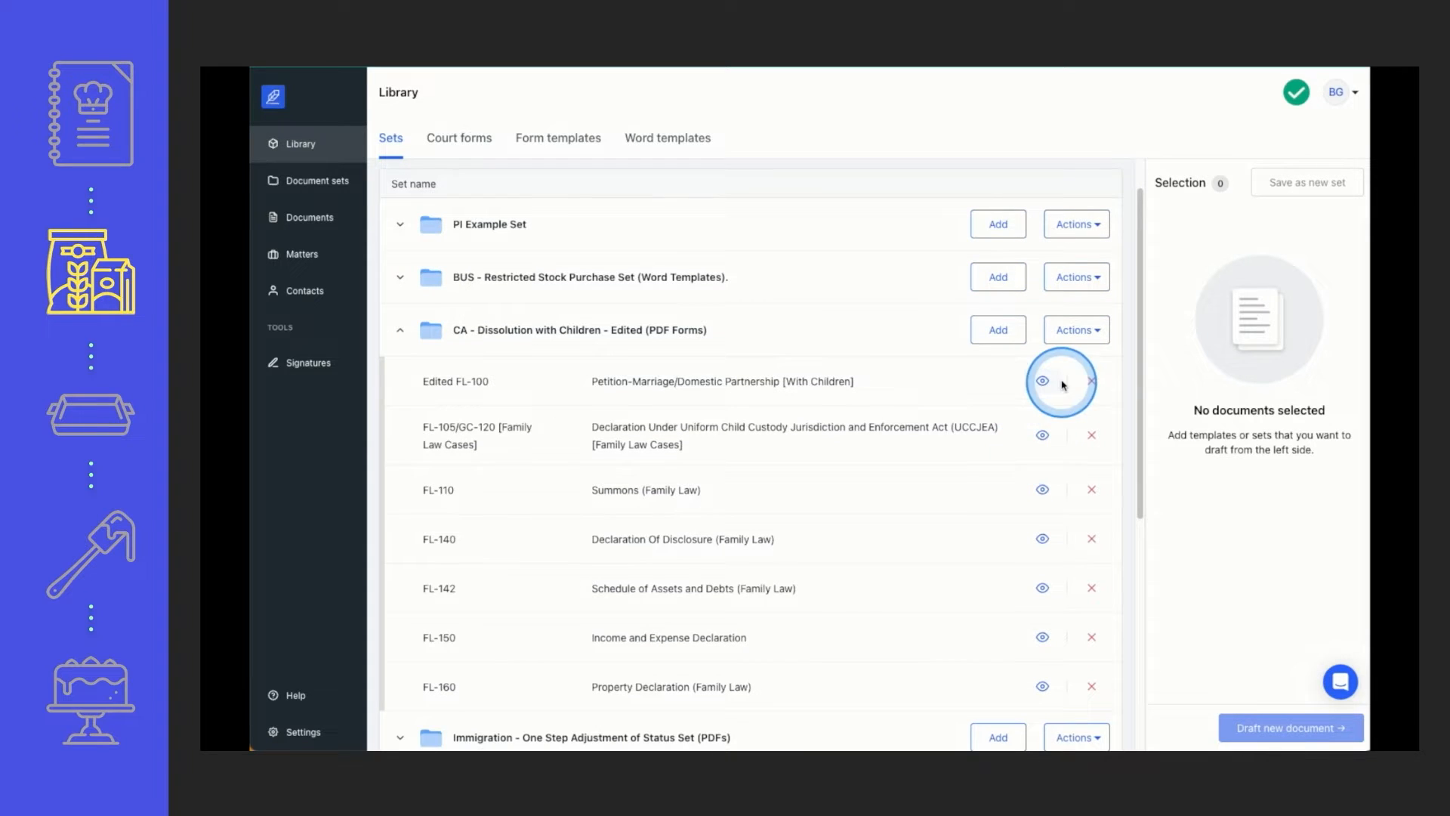
{"action": "left_click", "coordinate": [1076, 332]}
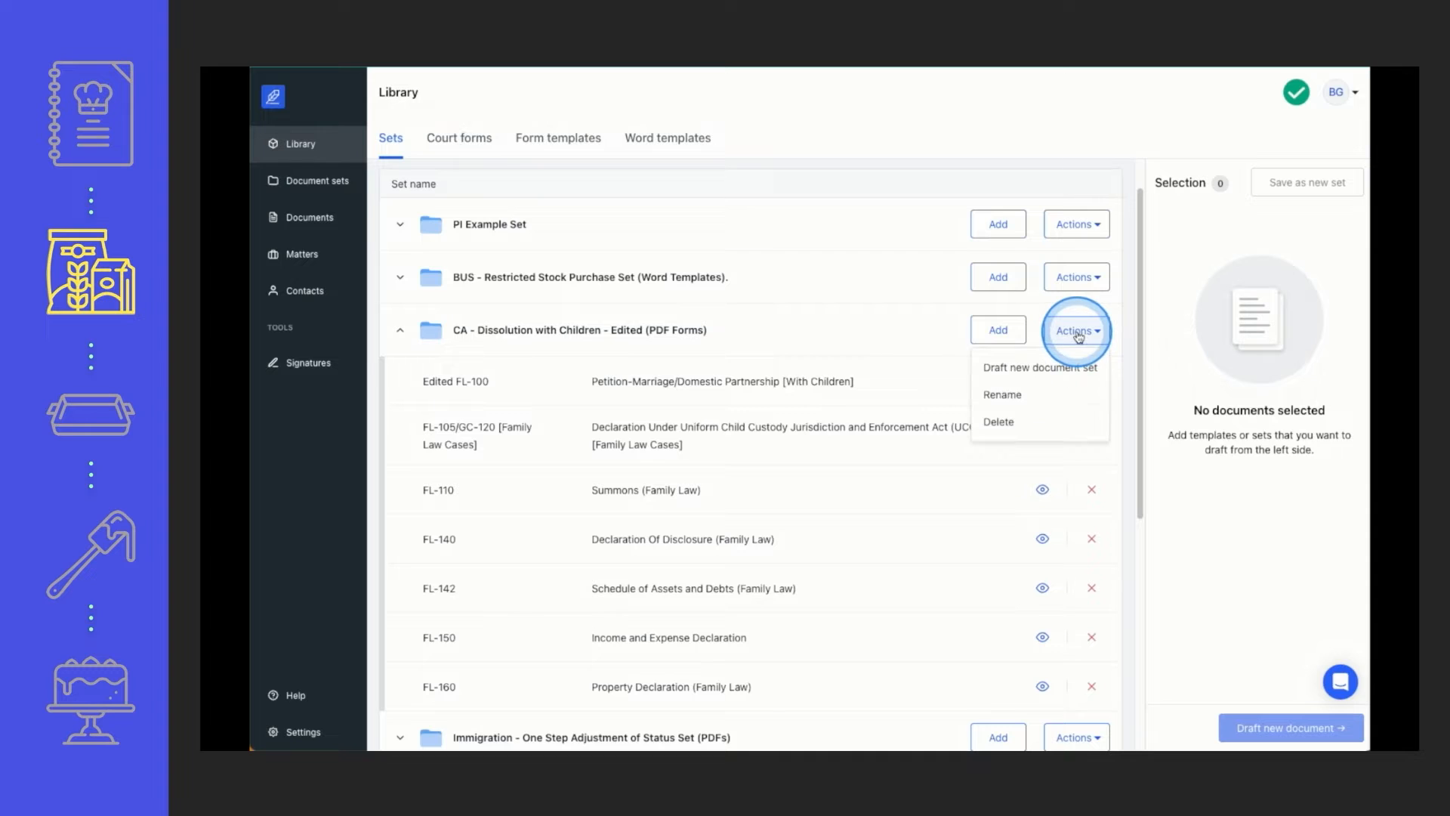
{"action": "left_click", "coordinate": [1057, 367]}
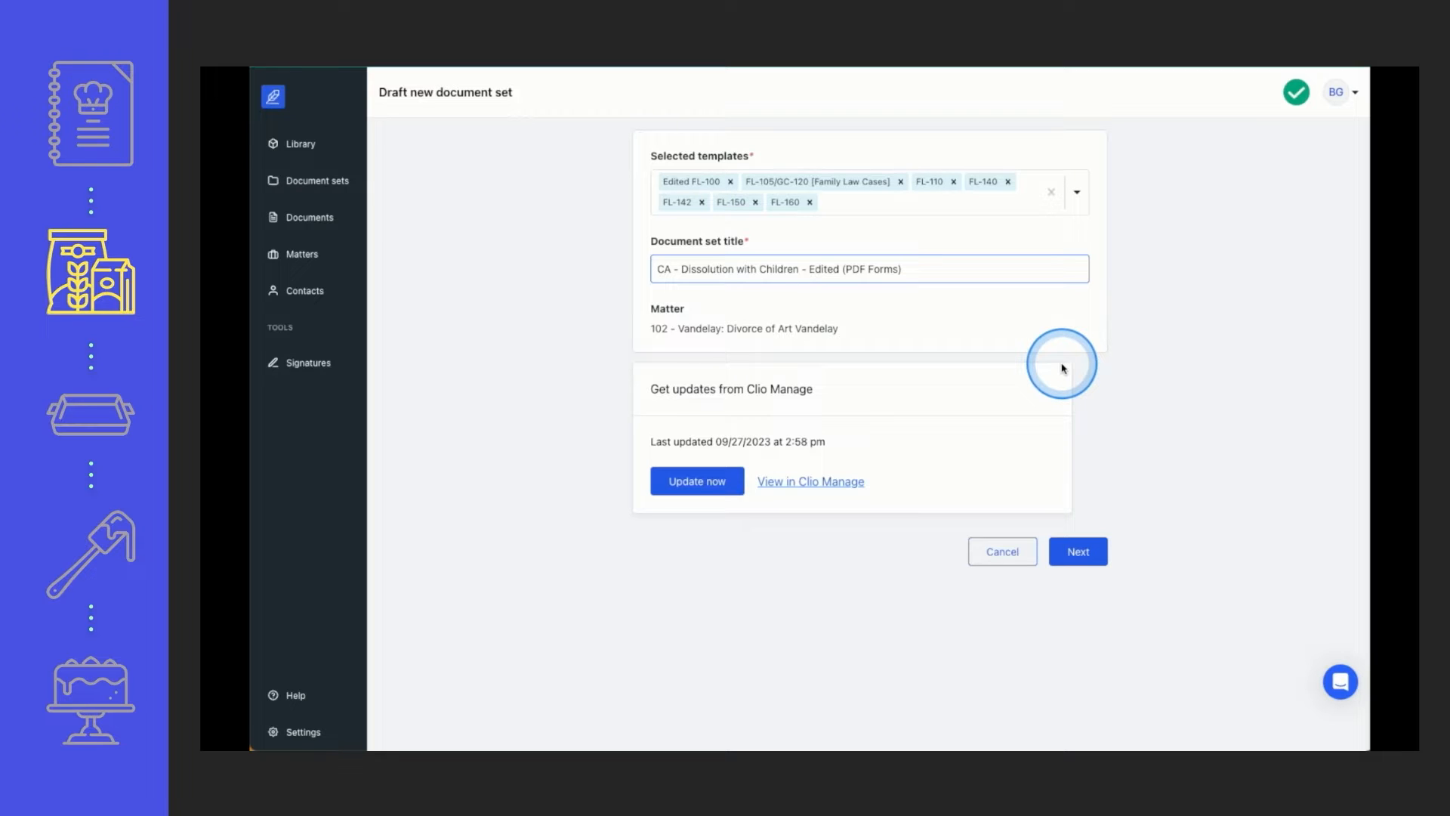
{"action": "left_click", "coordinate": [1061, 368]}
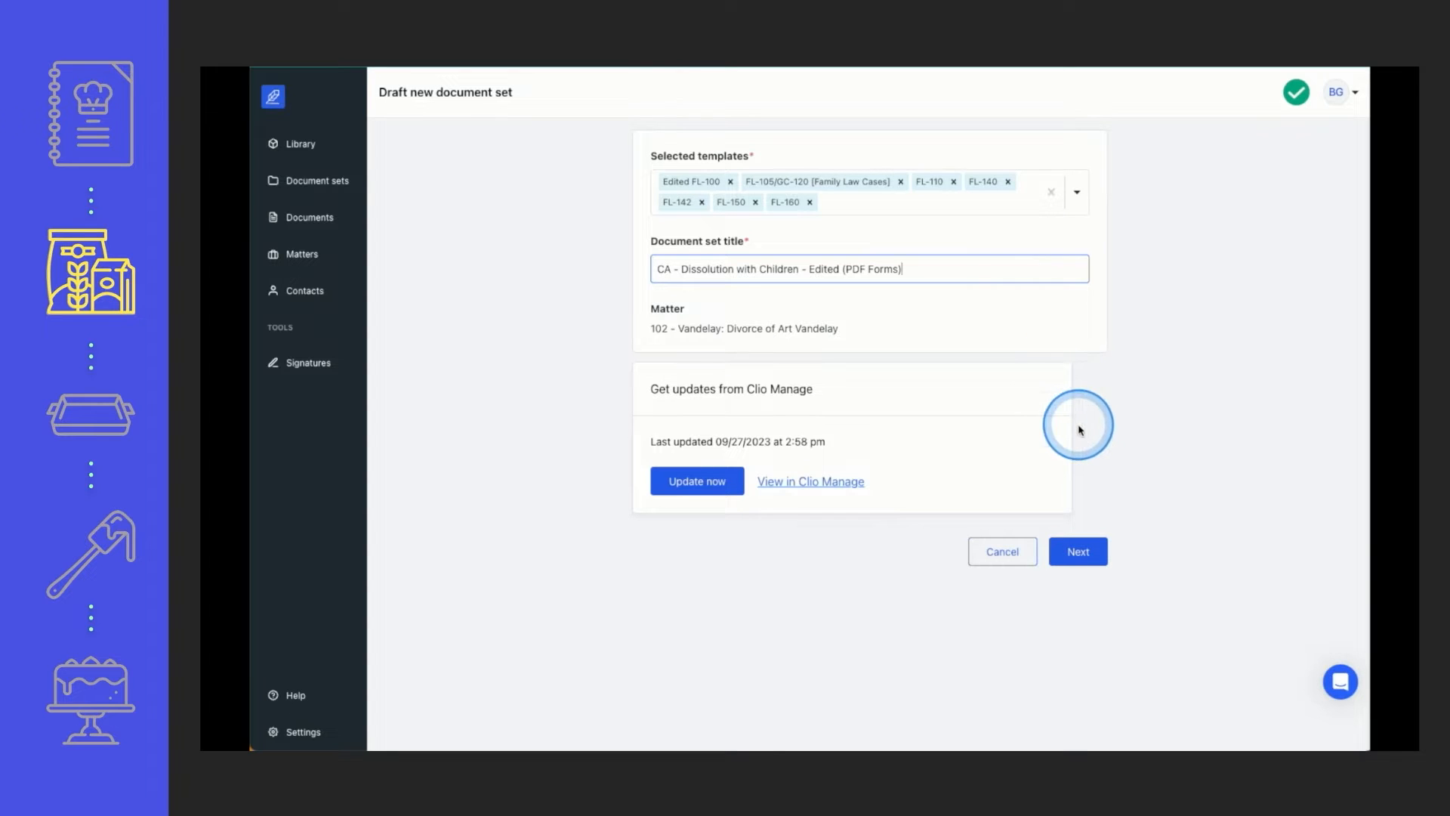
{"action": "left_click", "coordinate": [1078, 552]}
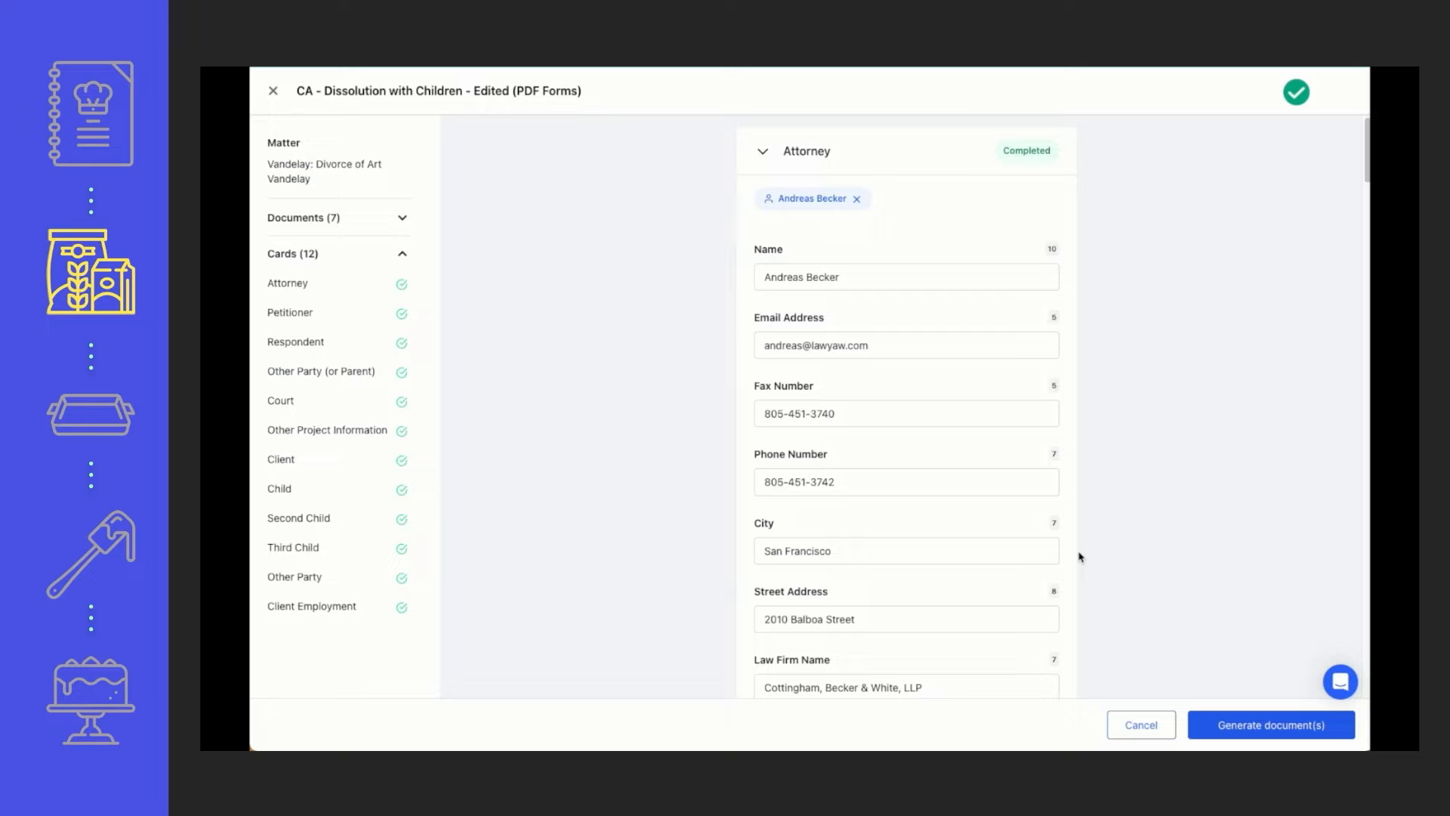
Review the prefilled matter details on the Attorney, Petitioner, Respondent, Other Party and Court cards
{"action": "scroll", "coordinate": [1131, 325], "scroll_direction": "down", "scroll_amount": 1}
{"action": "scroll", "coordinate": [1130, 325], "scroll_direction": "down", "scroll_amount": 3}
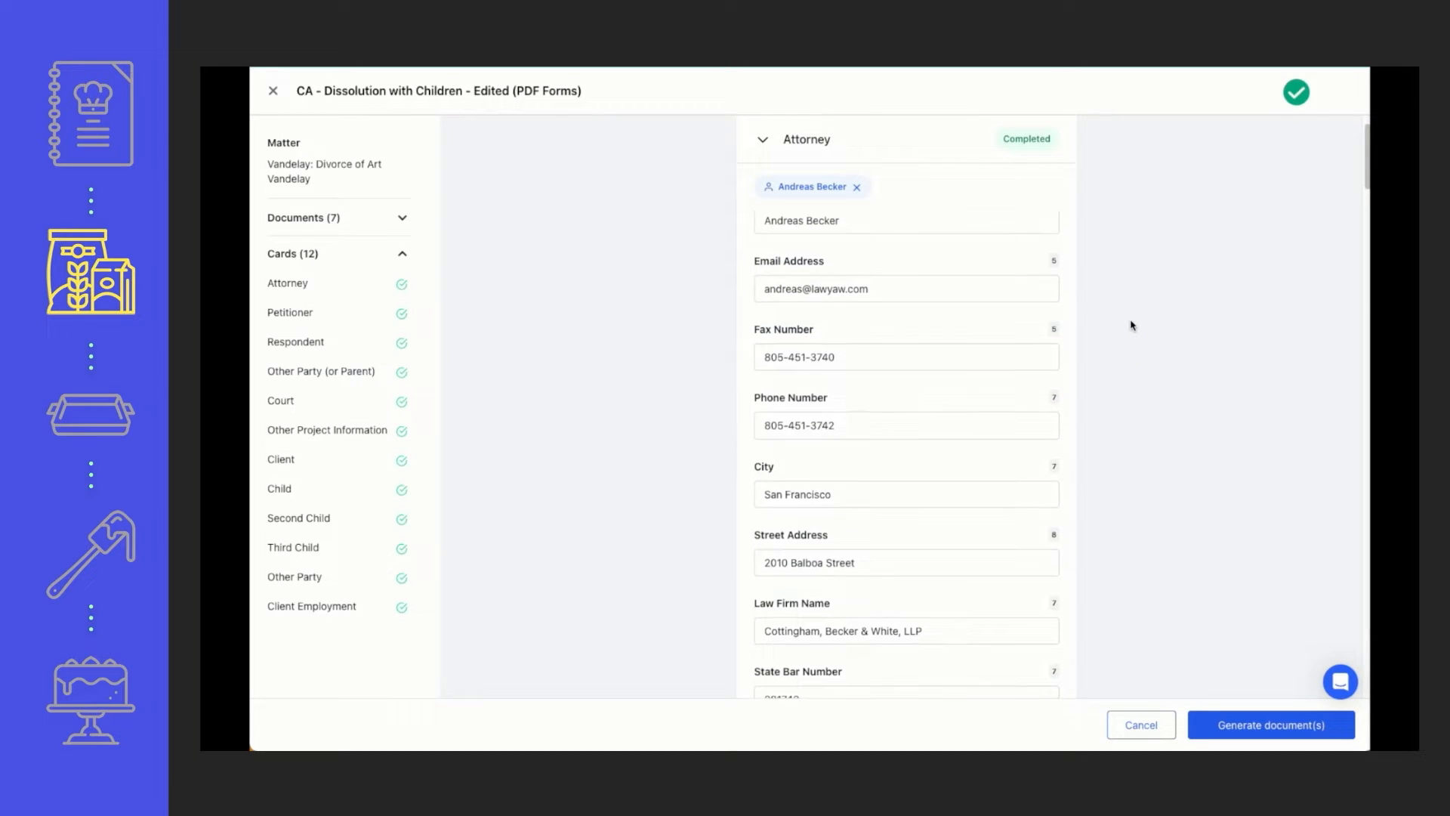
{"action": "scroll", "coordinate": [1131, 325], "scroll_direction": "down", "scroll_amount": 2}
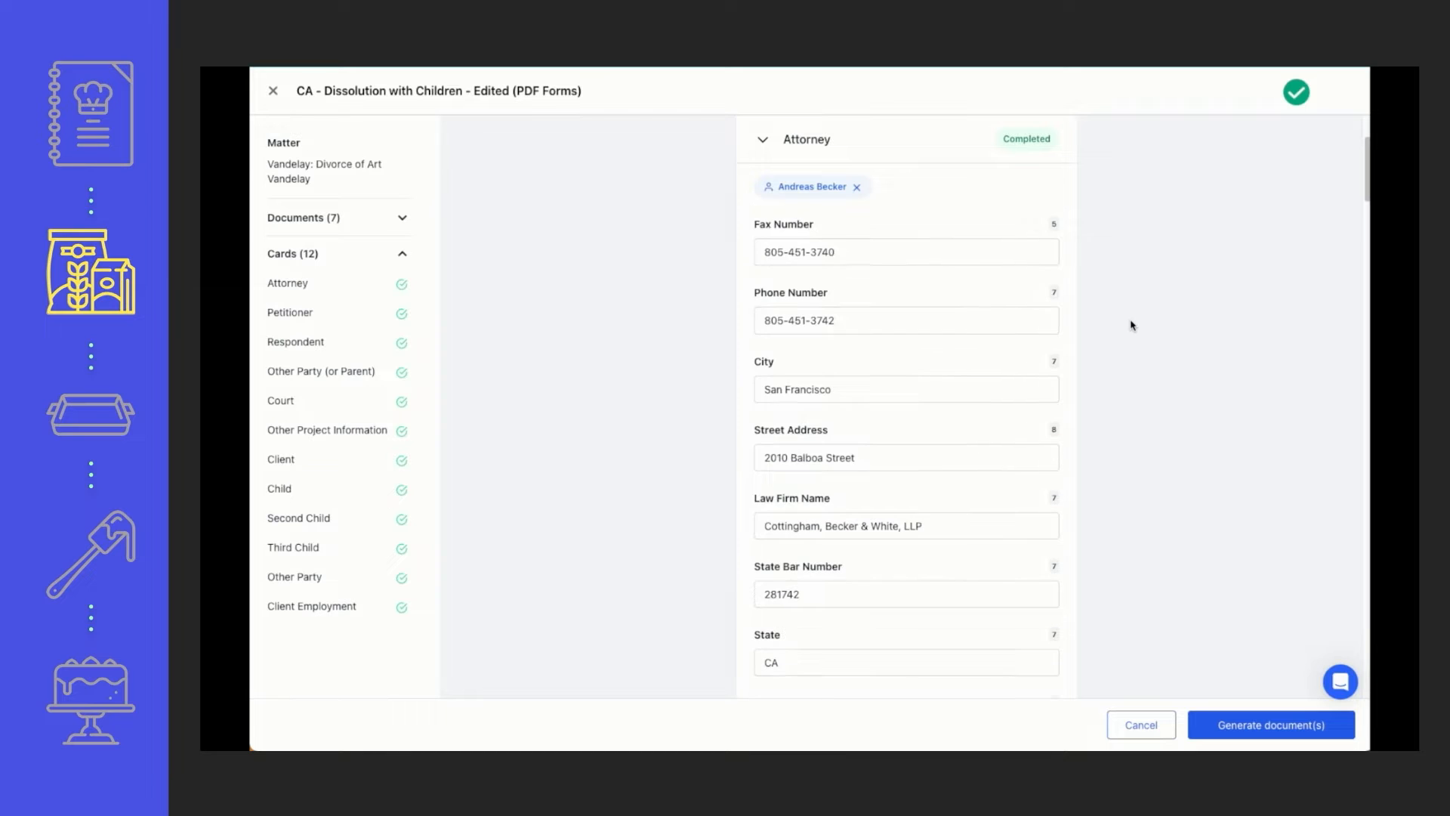
{"action": "scroll", "coordinate": [1132, 326], "scroll_direction": "down", "scroll_amount": 1}
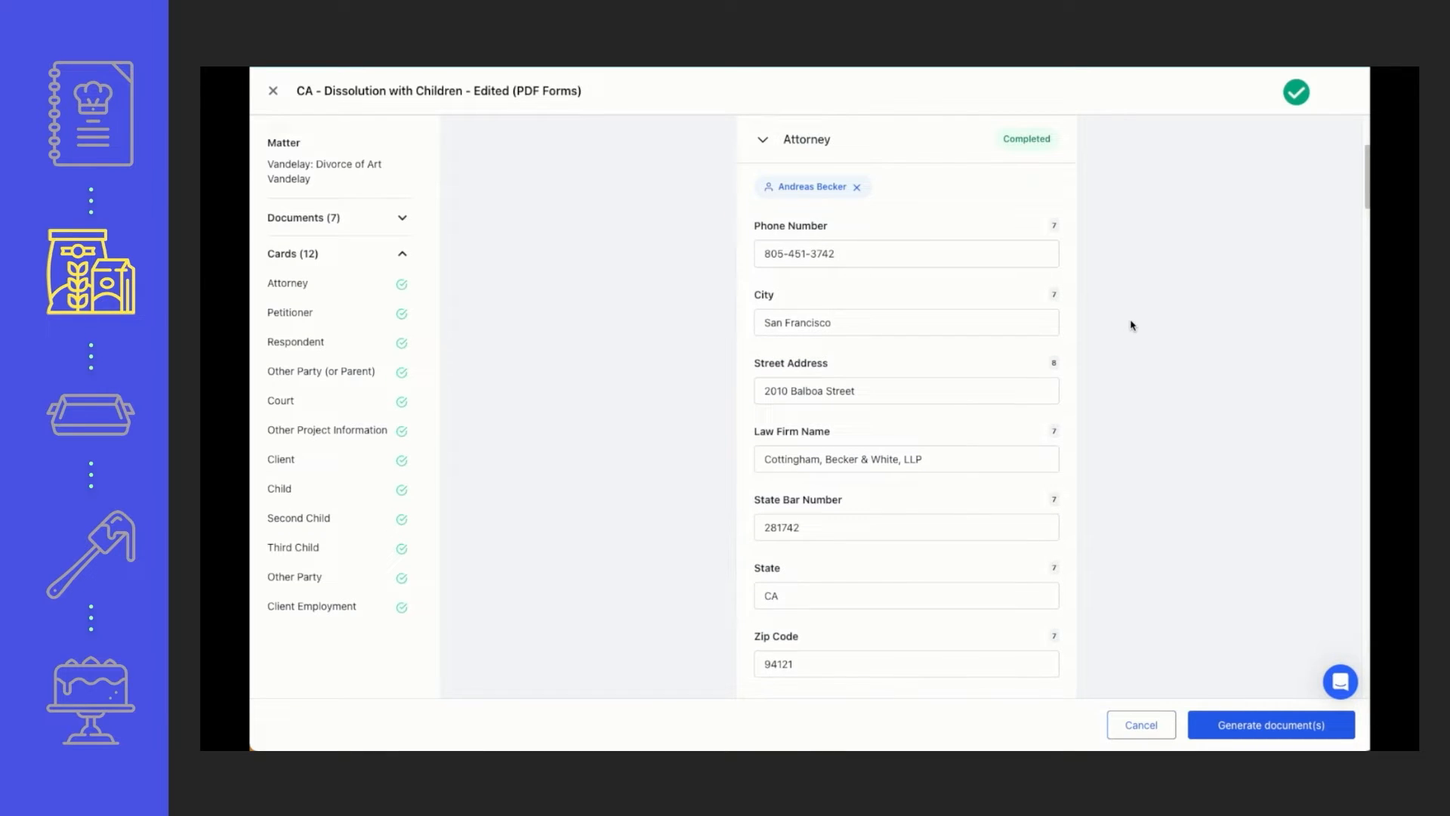
{"action": "scroll", "coordinate": [1131, 326], "scroll_direction": "down", "scroll_amount": 3}
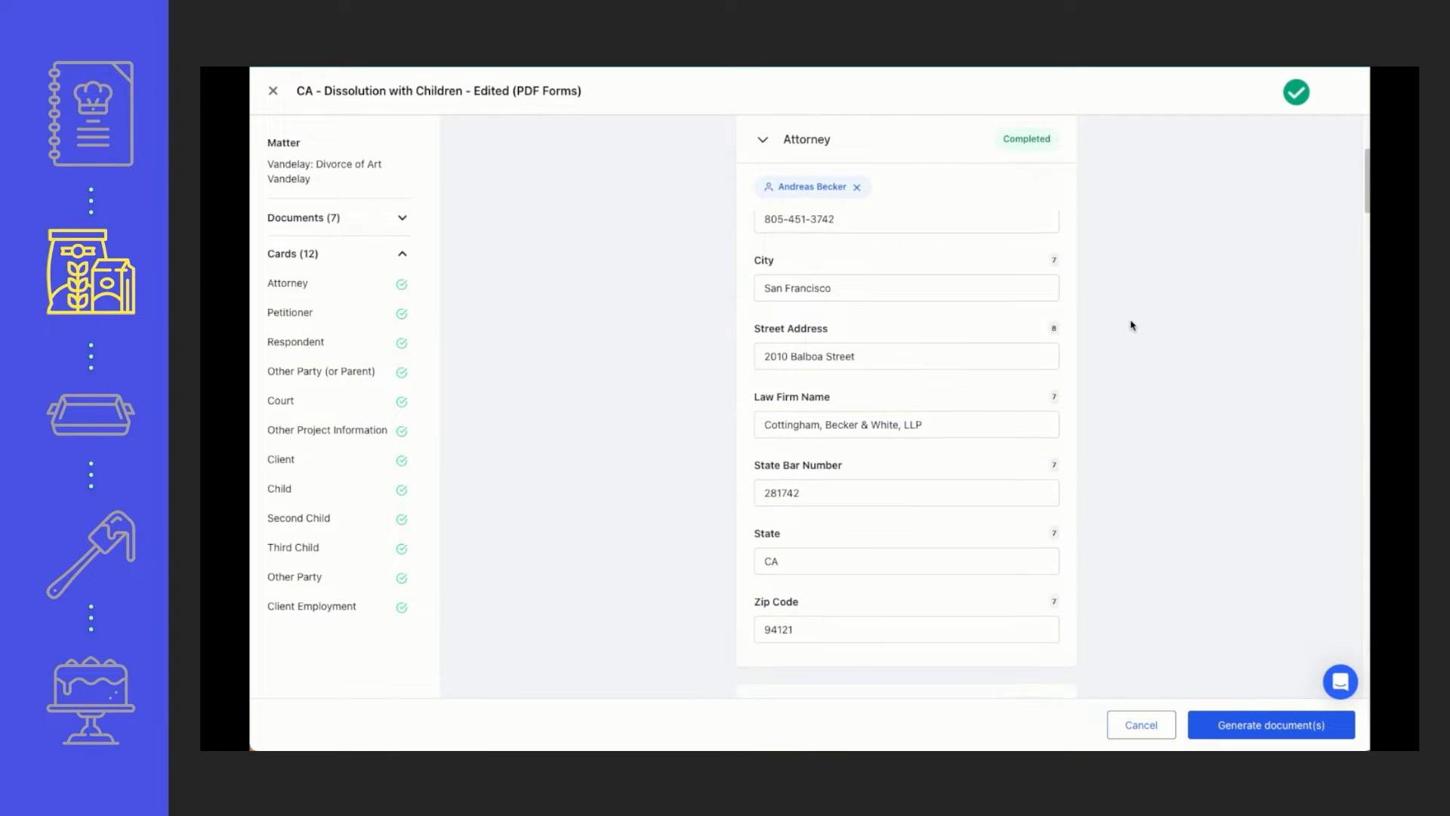
{"action": "scroll", "coordinate": [1132, 326], "scroll_direction": "down", "scroll_amount": 5}
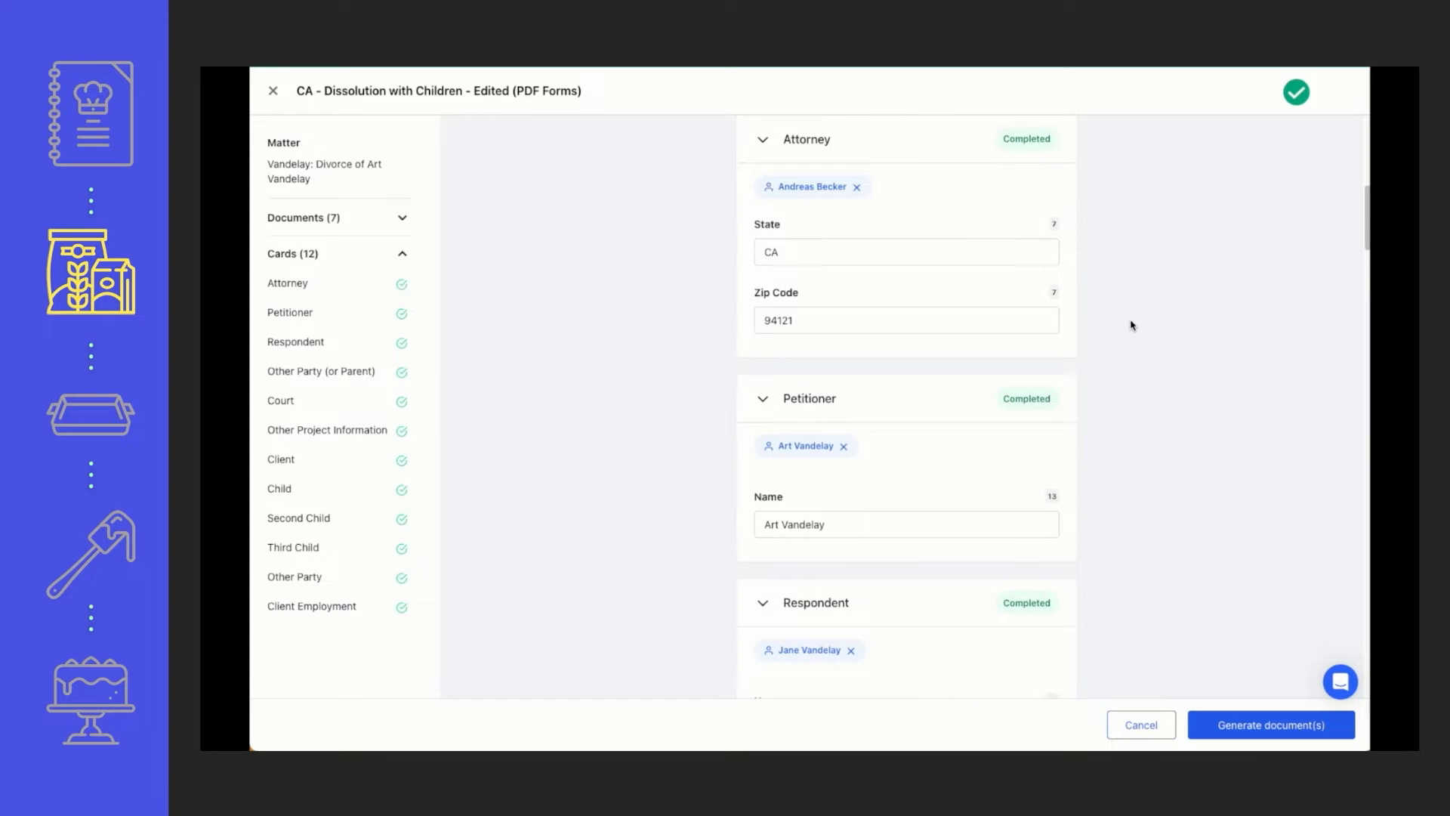
{"action": "scroll", "coordinate": [1132, 326], "scroll_direction": "down", "scroll_amount": 2}
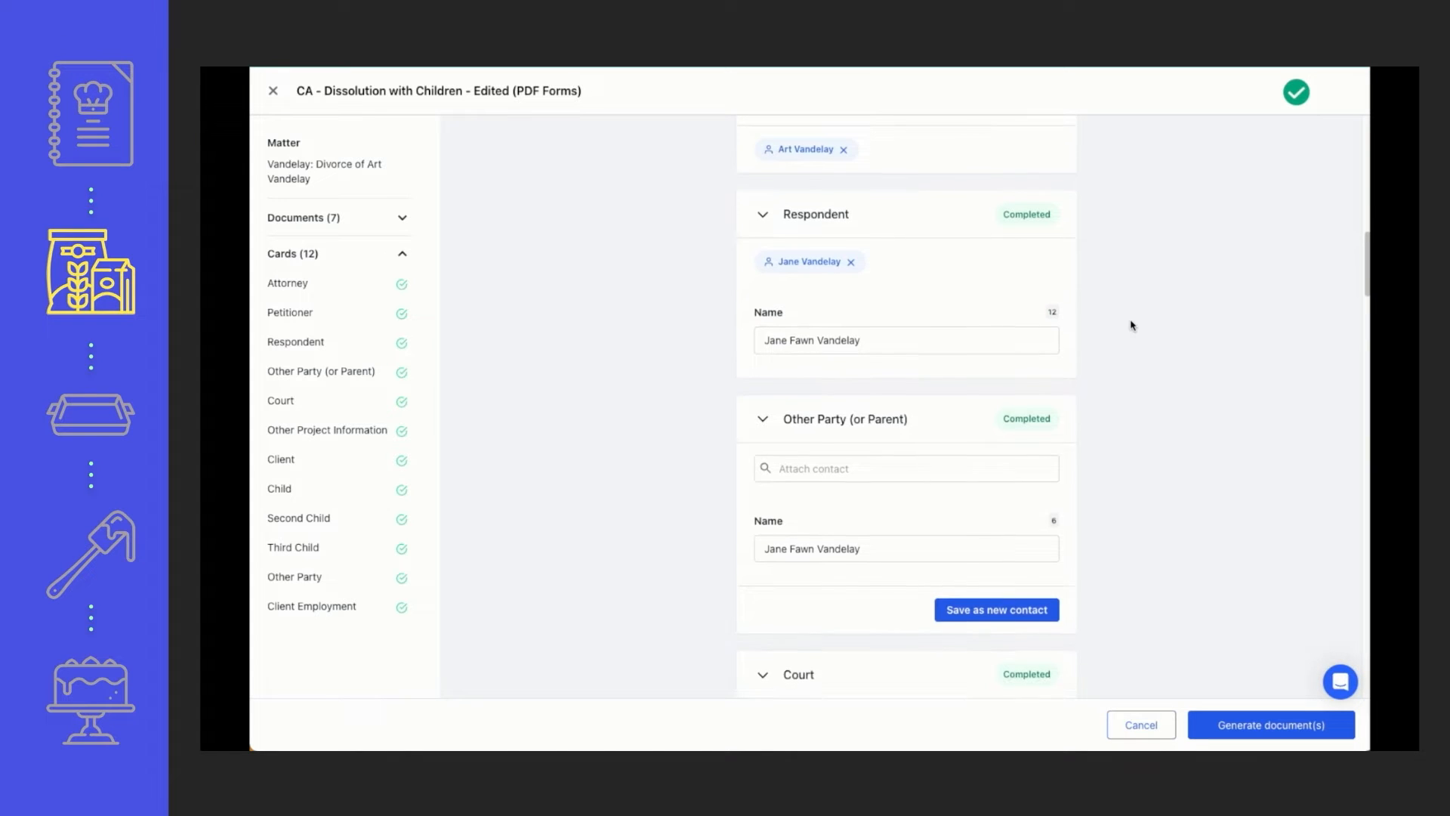
{"action": "scroll", "coordinate": [1132, 325], "scroll_direction": "down", "scroll_amount": 1}
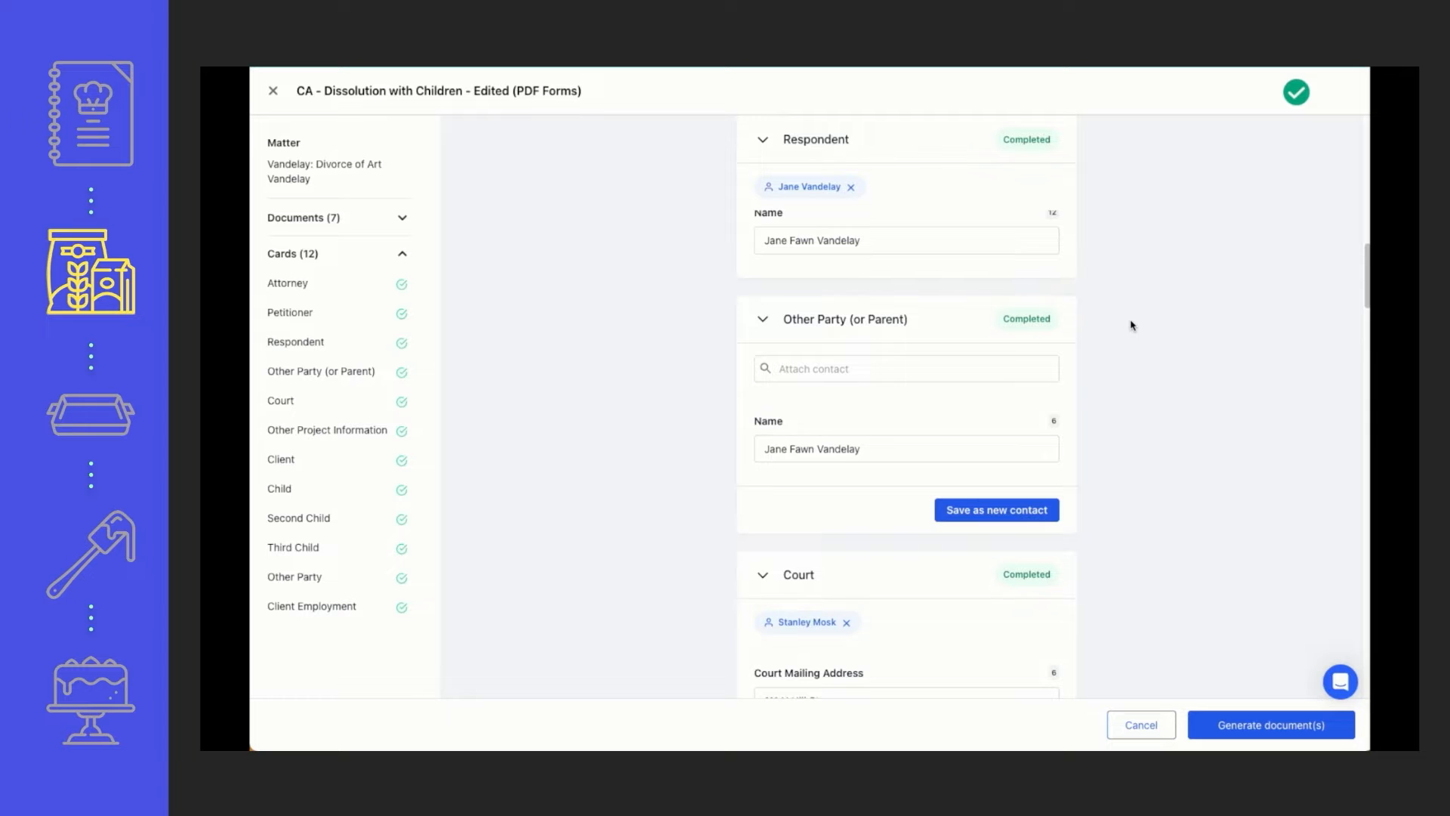
Check how many instances and documents use the attorney's name, email address and fax number fields
{"action": "scroll", "coordinate": [1132, 323], "scroll_direction": "up", "scroll_amount": 15}
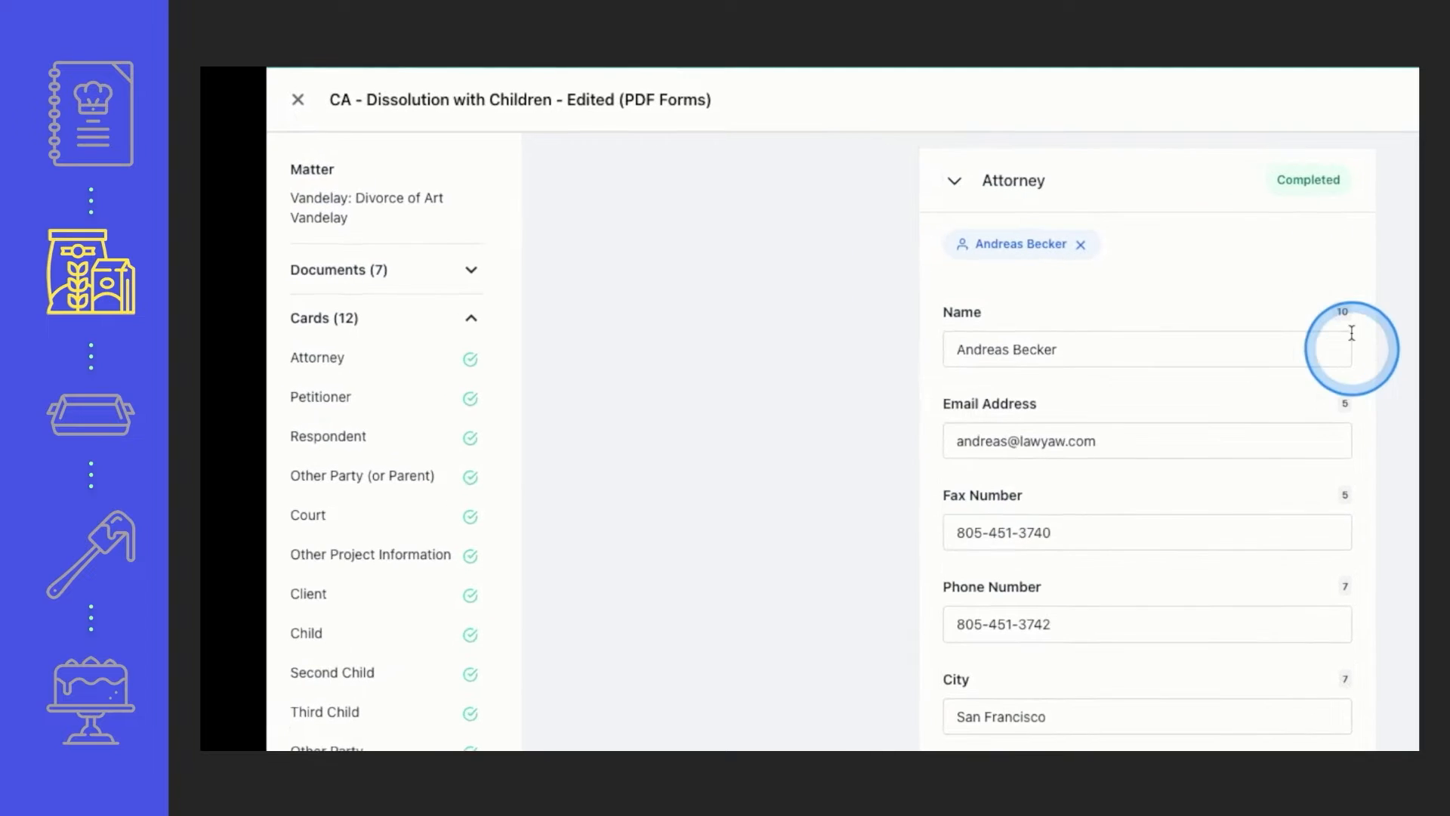
{"action": "mouse_move", "coordinate": [1343, 313]}
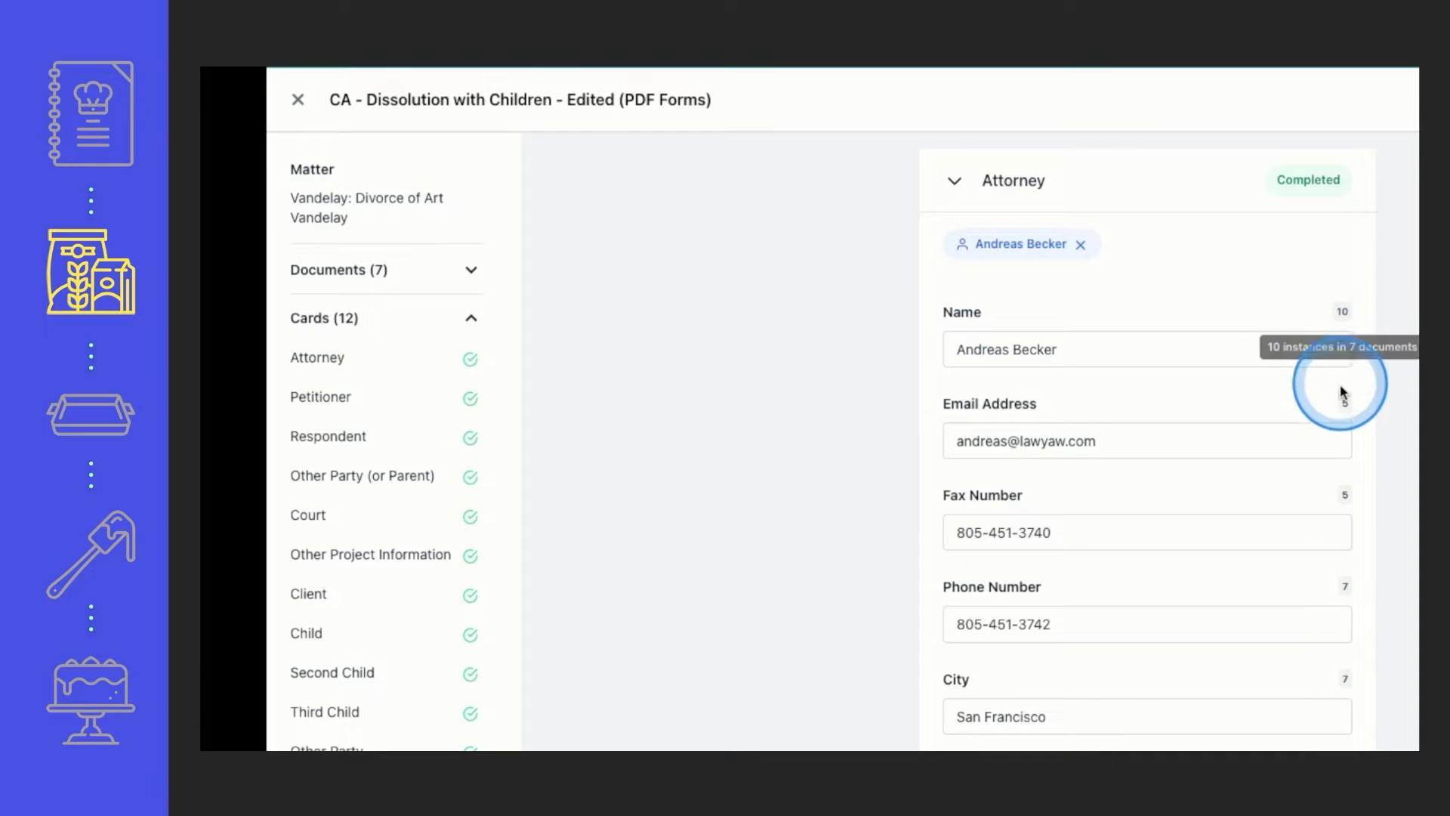
{"action": "mouse_move", "coordinate": [1344, 402]}
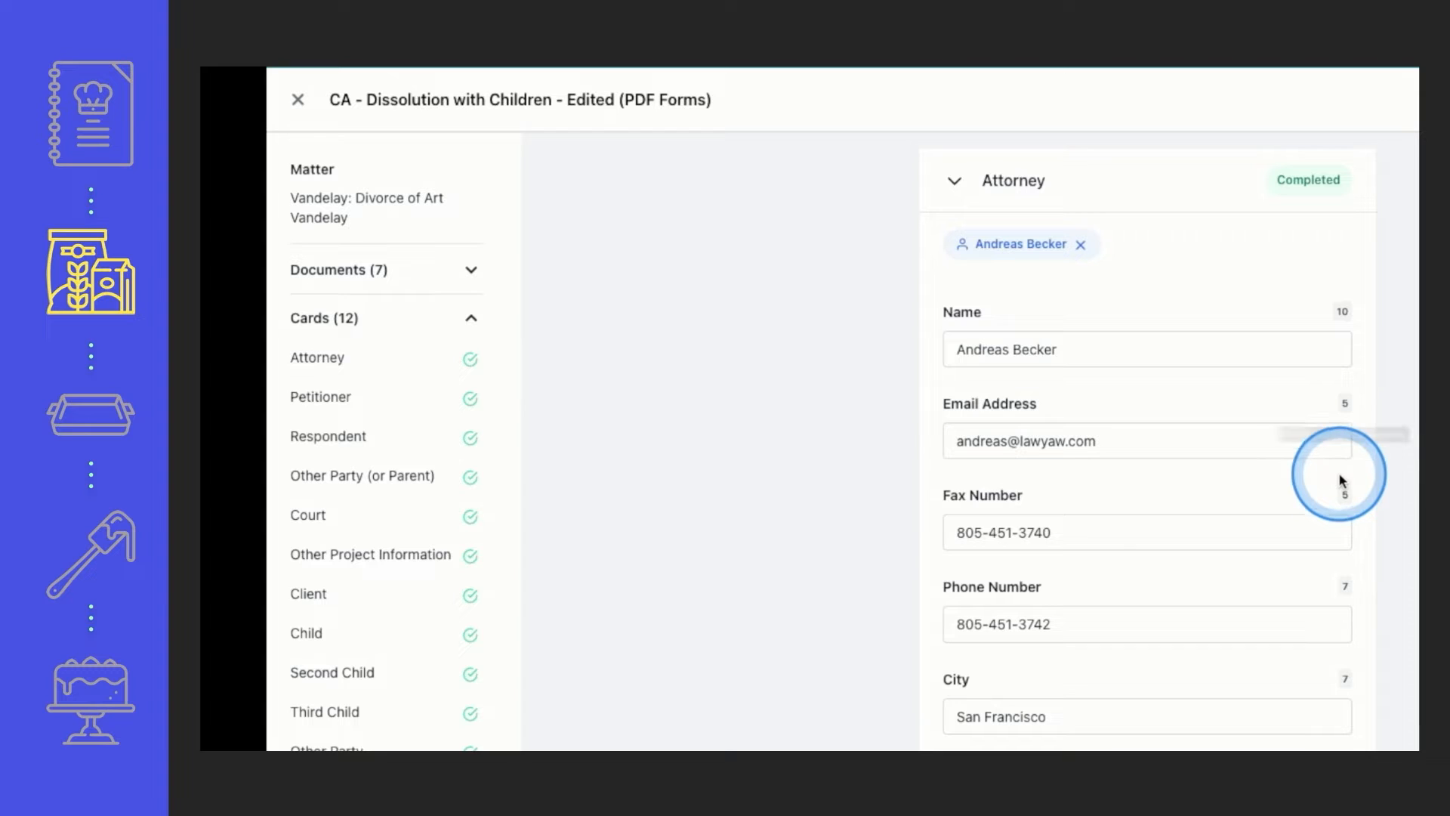
{"action": "mouse_move", "coordinate": [1343, 496]}
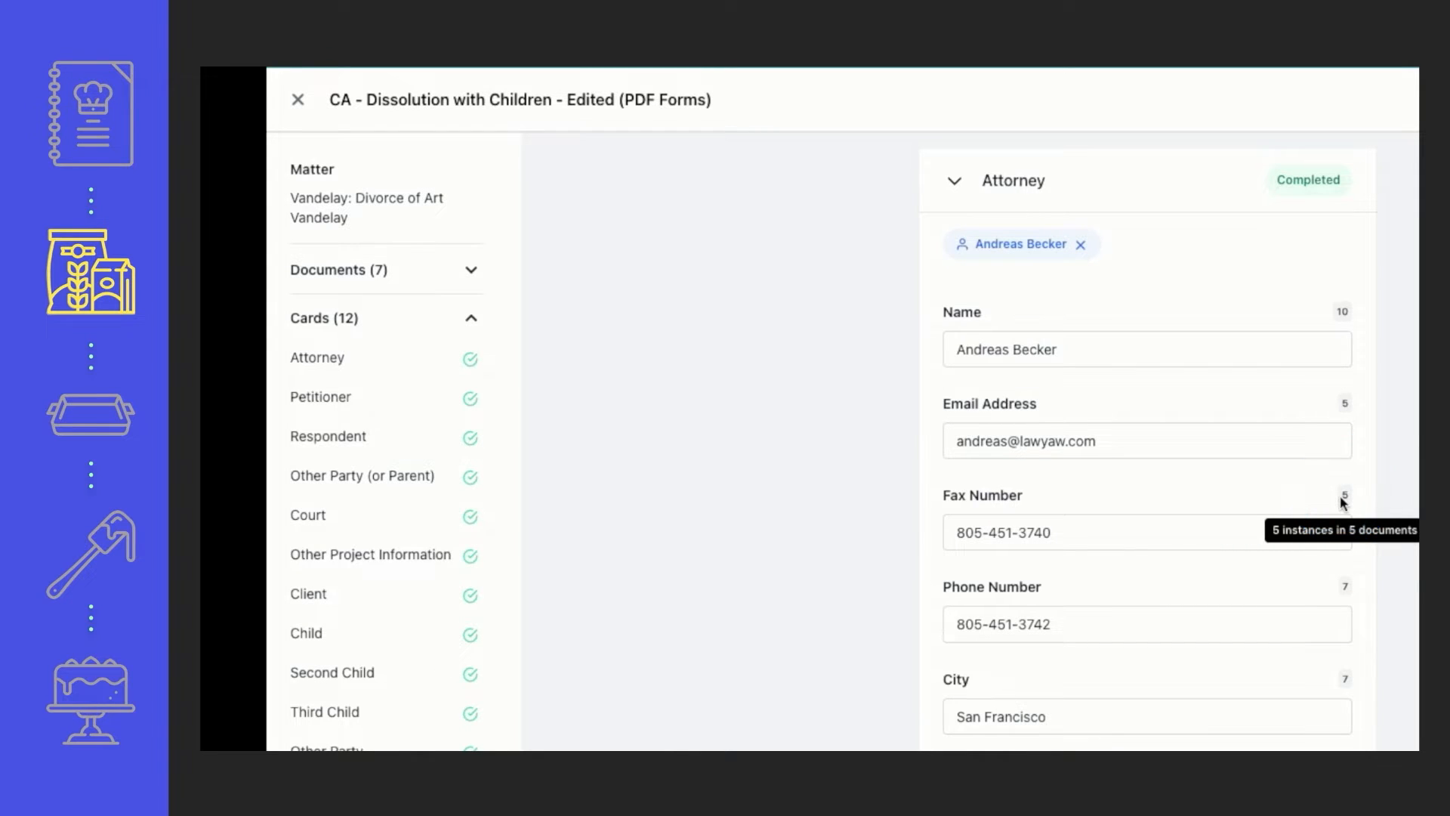
Clear the attorney's phone number and fill in the same number again
{"action": "left_click", "coordinate": [1194, 627]}
{"action": "left_click_drag", "start_coordinate": [1168, 622], "coordinate": [951, 612]}
{"action": "key", "text": "ctrl+c"}
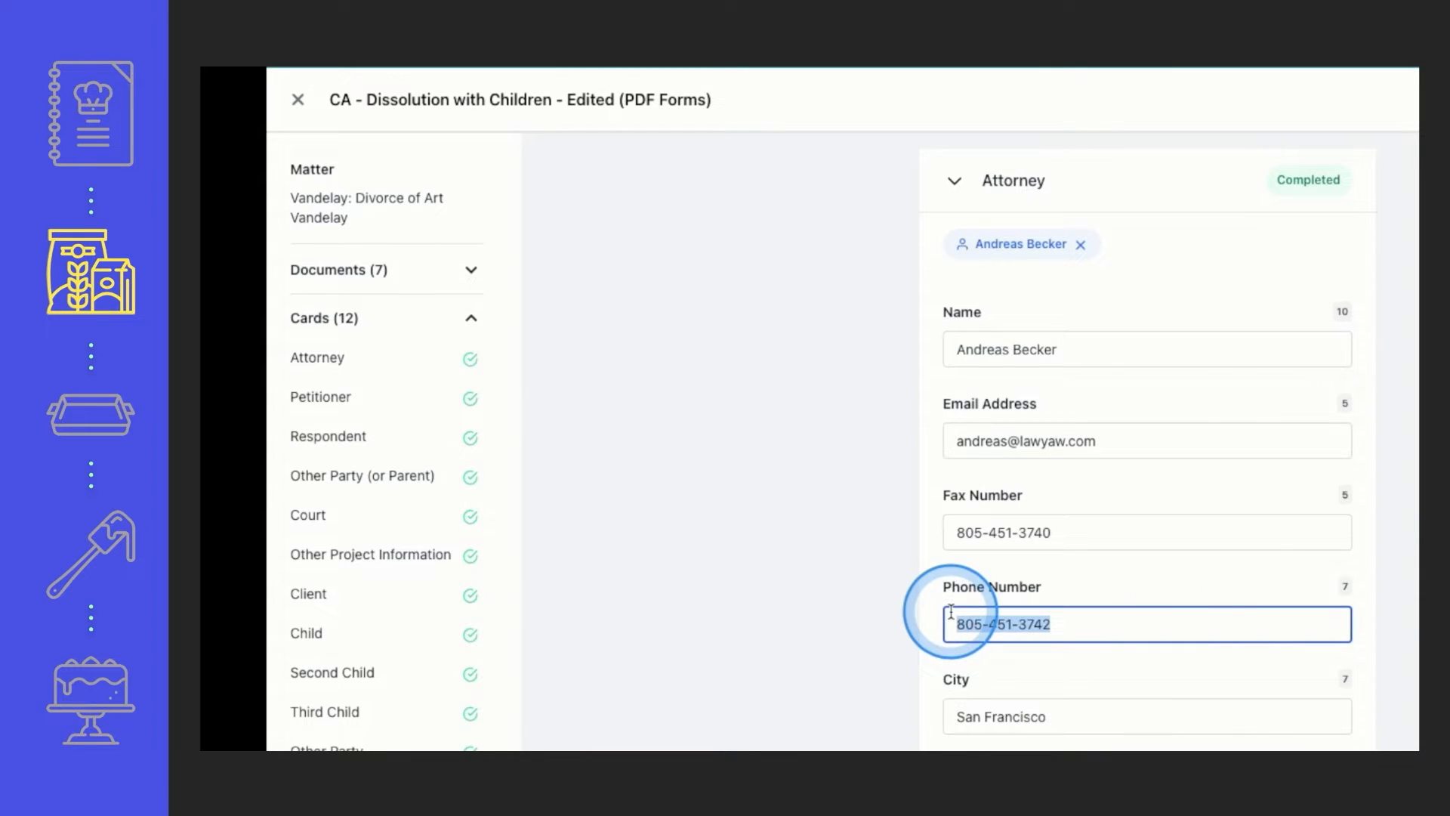
{"action": "key", "text": "BackSpace"}
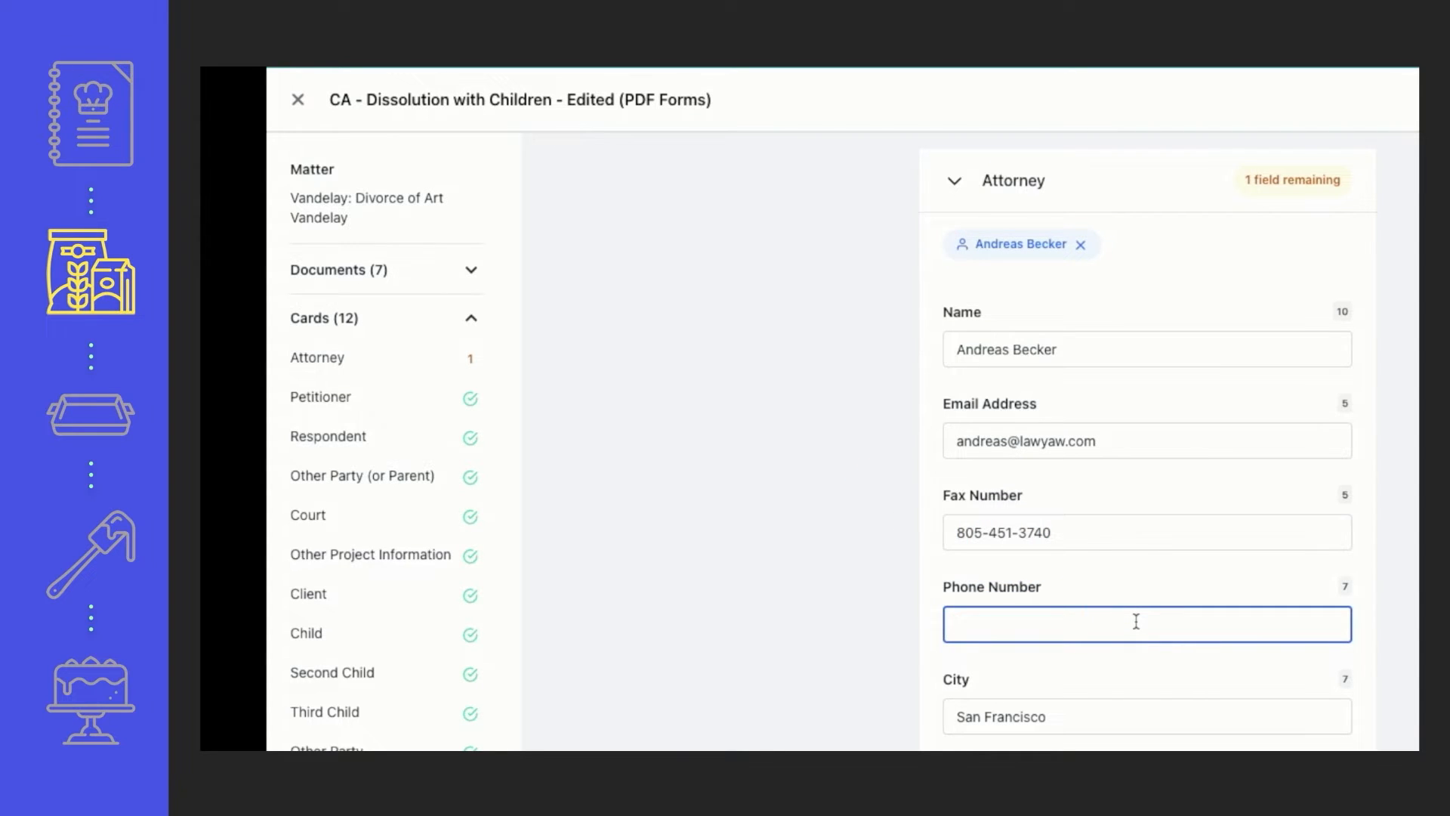
{"action": "key", "text": "ctrl+v"}
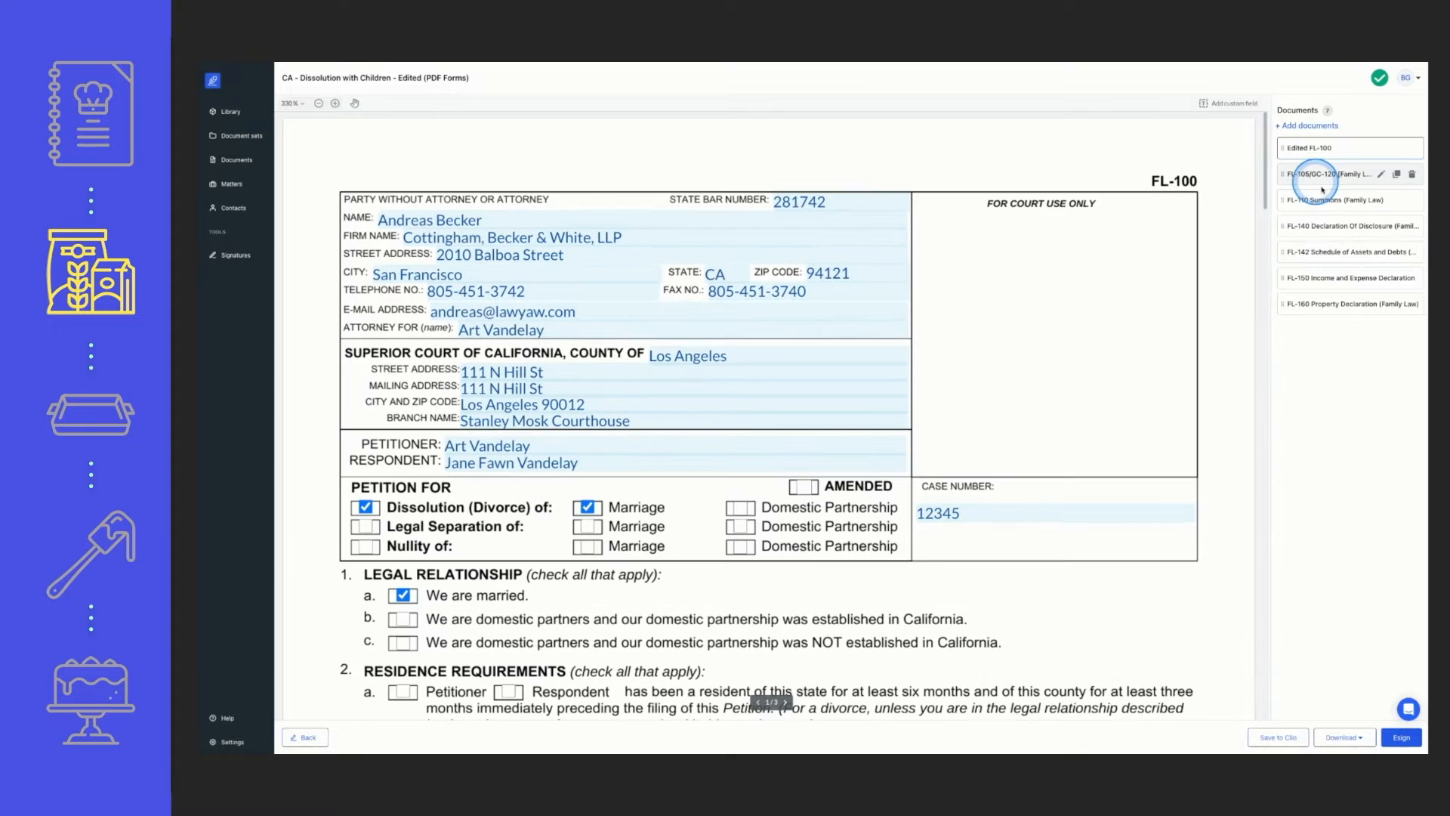
Browse the generated forms and bring up the employment and education sections of FL-150 Income and Expense Declaration
{"action": "left_click", "coordinate": [1338, 186]}
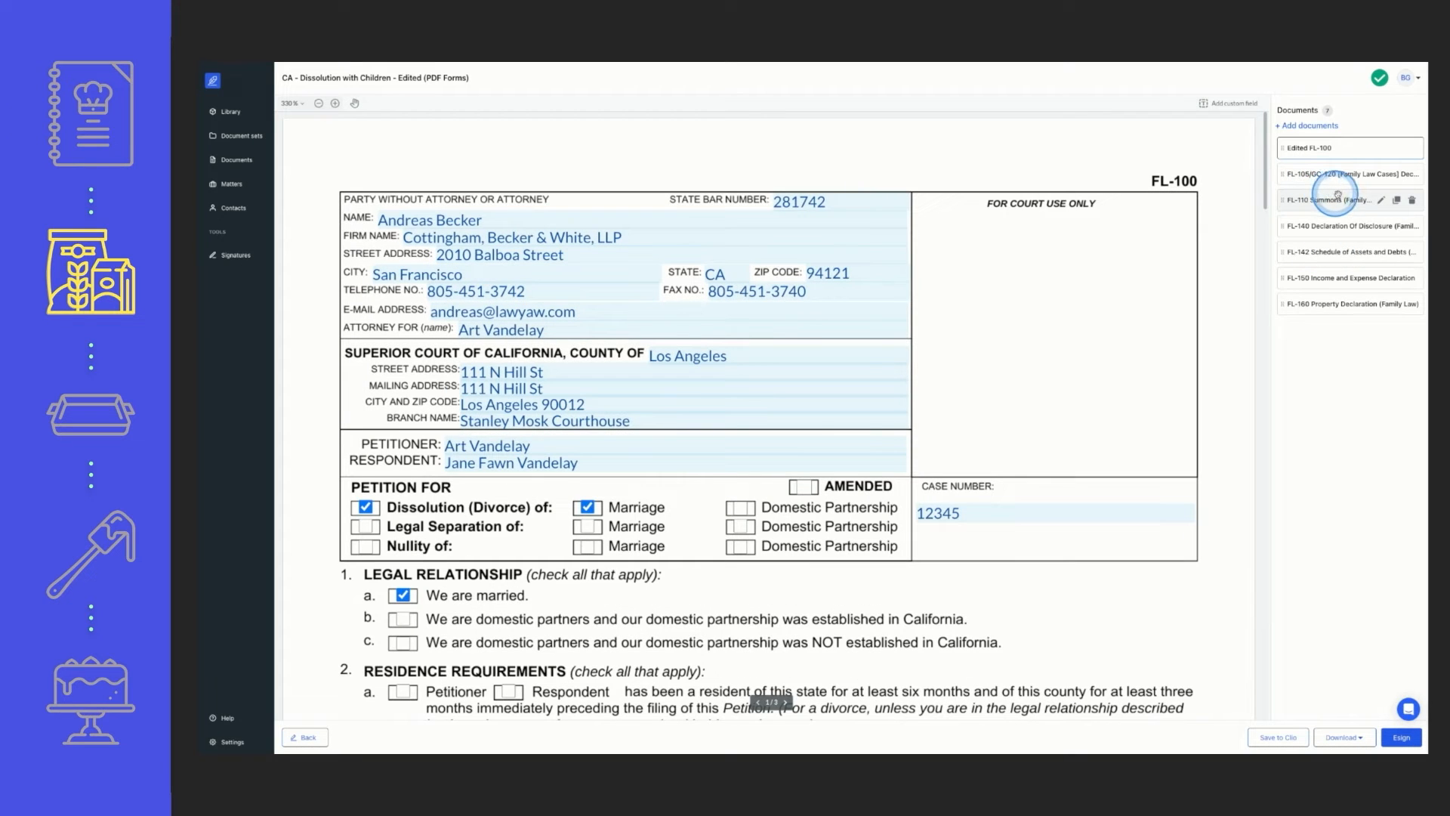
{"action": "mouse_move", "coordinate": [1338, 182]}
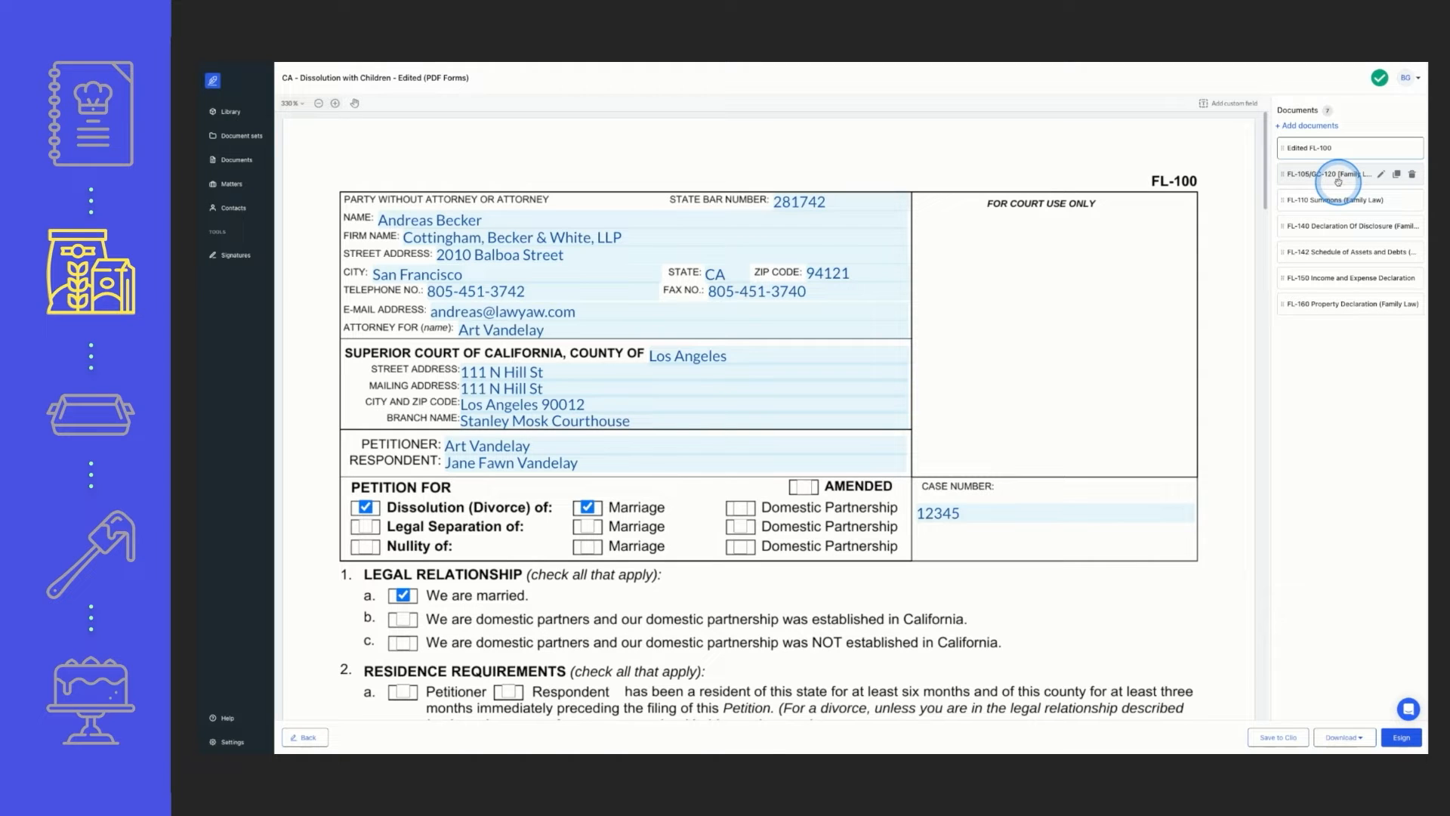
{"action": "left_click", "coordinate": [1336, 232]}
{"action": "left_click", "coordinate": [1336, 280]}
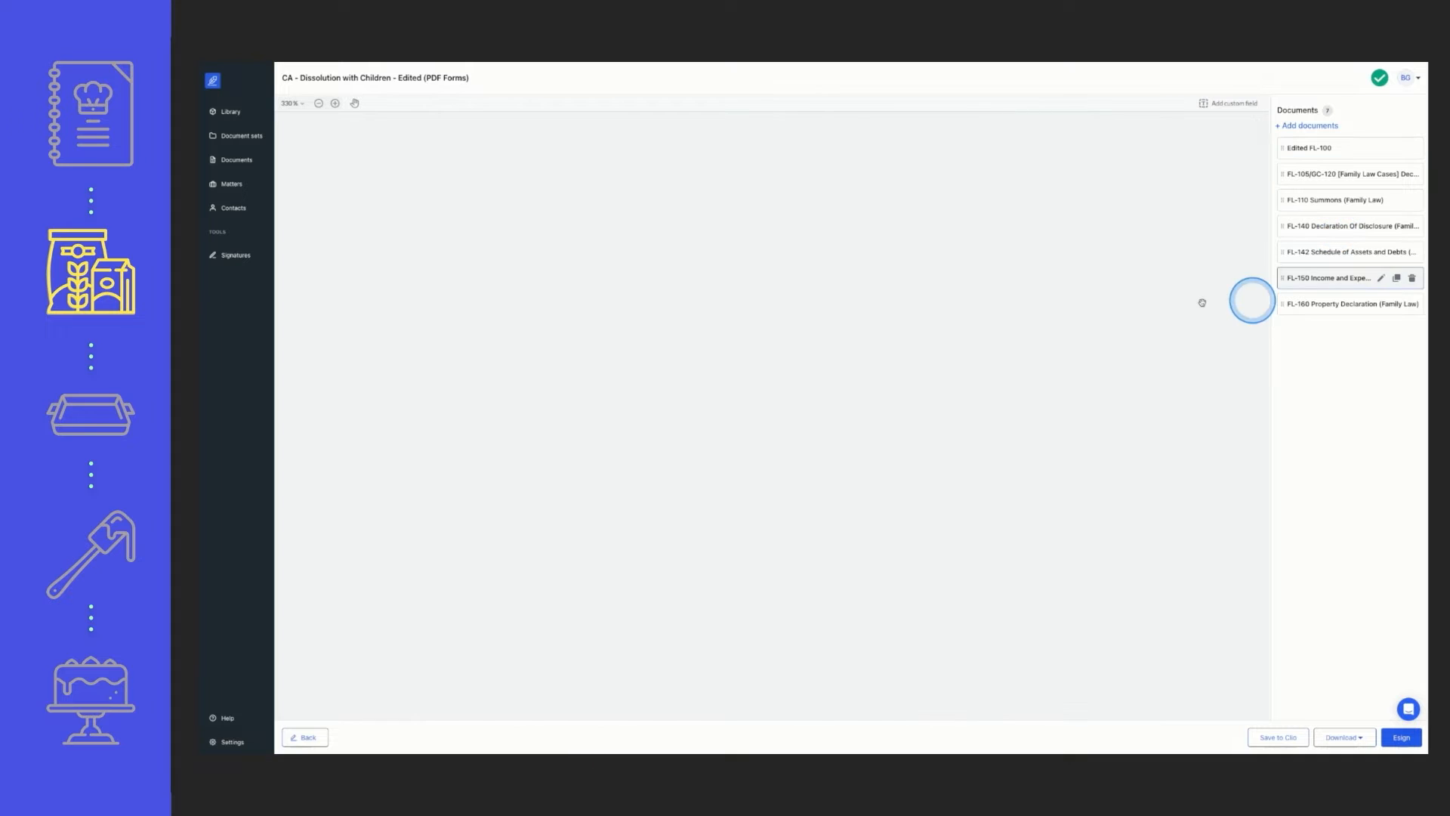
{"action": "scroll", "coordinate": [1140, 293], "scroll_direction": "down", "scroll_amount": 1}
{"action": "scroll", "coordinate": [1140, 293], "scroll_direction": "down", "scroll_amount": 5}
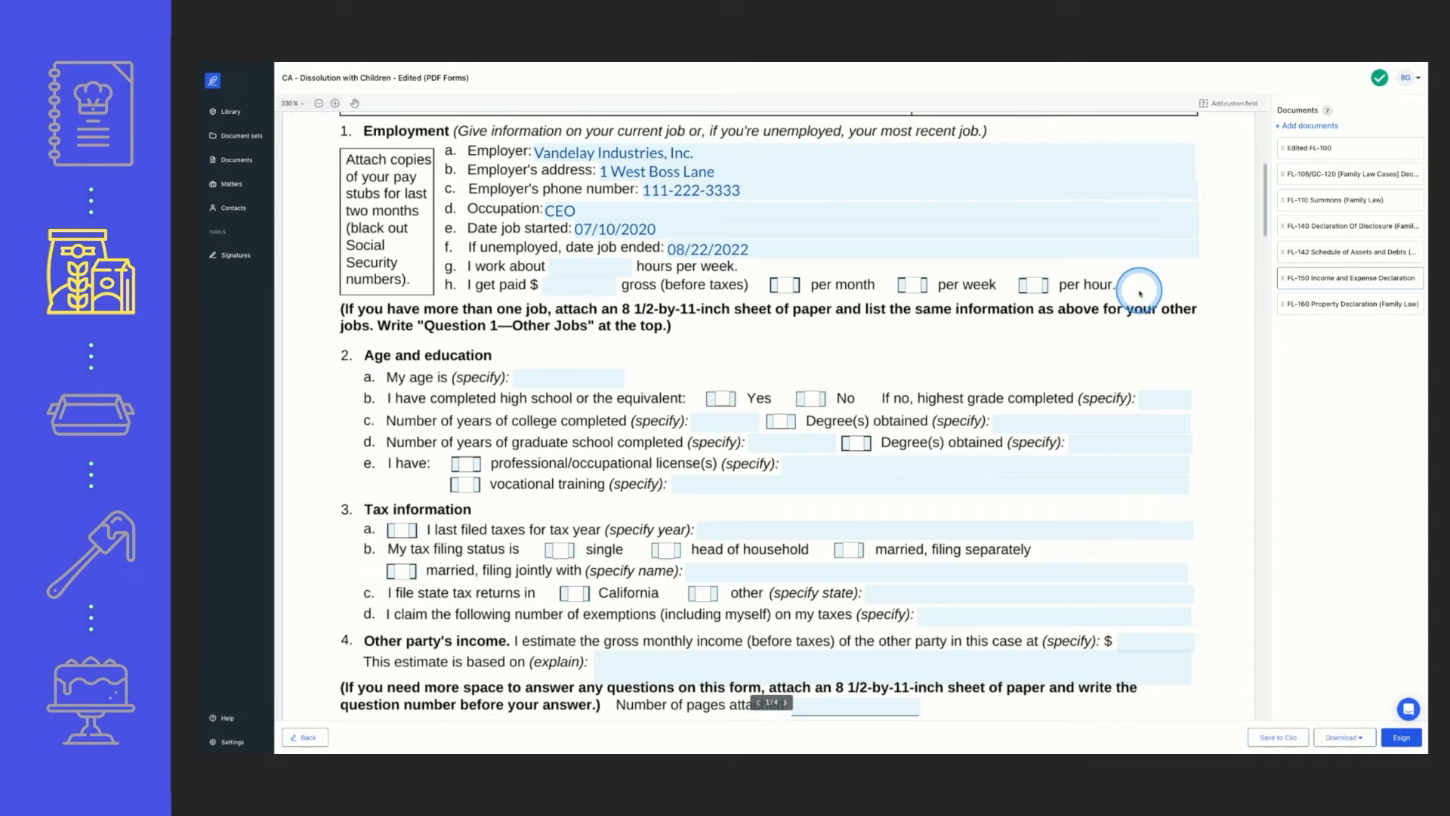
Enter "International Business Management" as the graduate school degree obtained in item 2d of FL-150
{"action": "left_click", "coordinate": [1105, 438]}
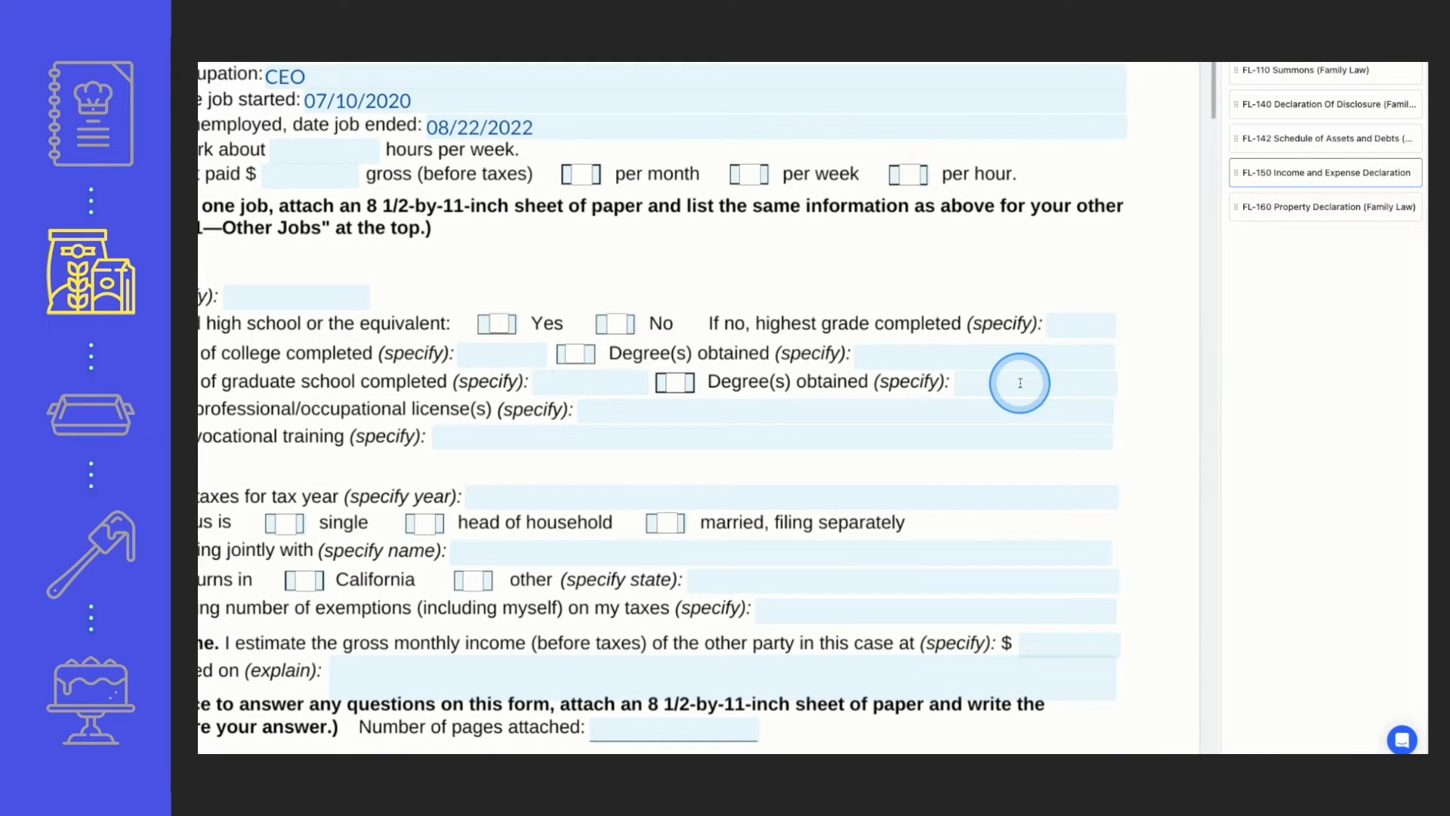
{"action": "type", "text": "Inter"}
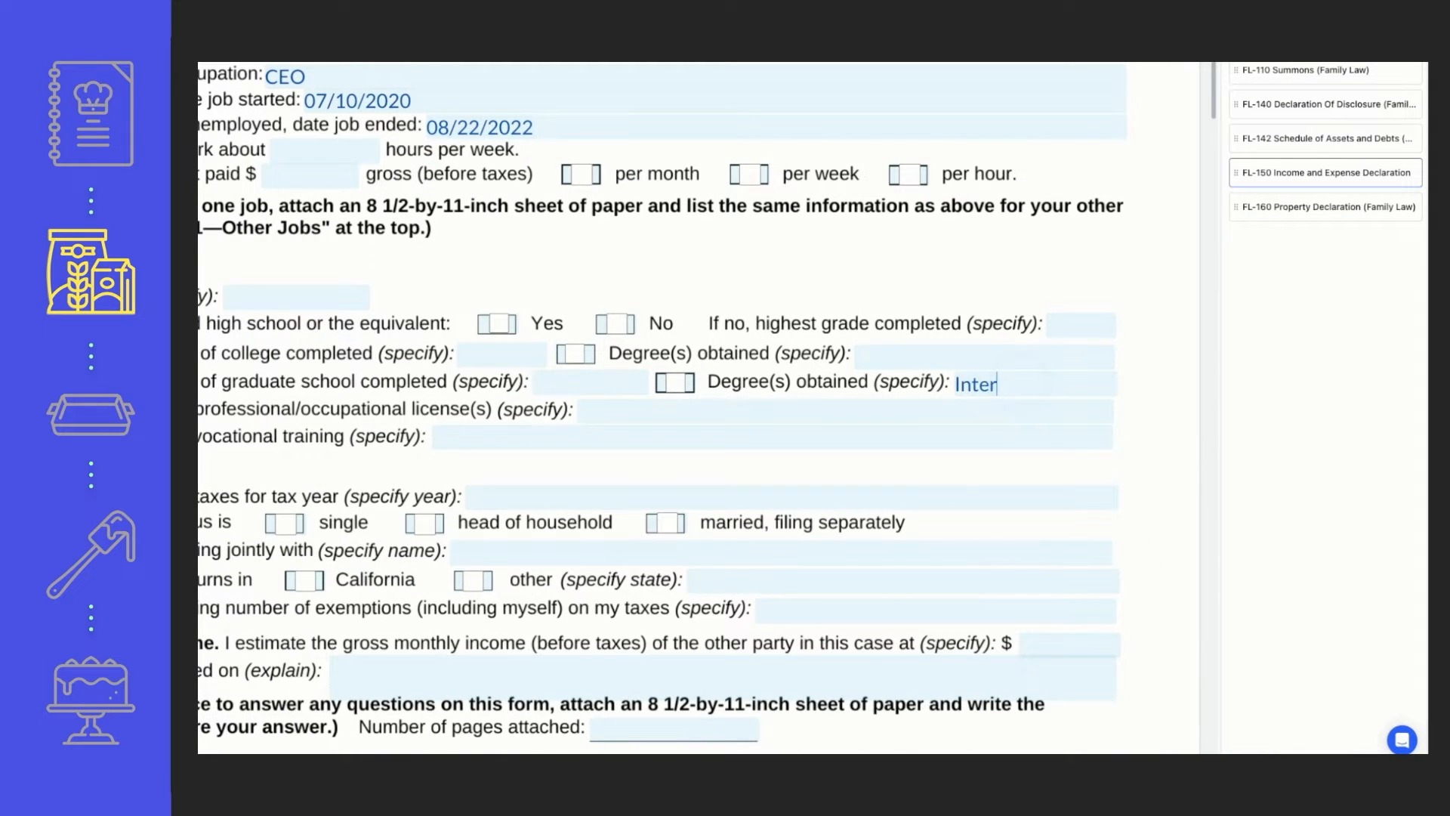
{"action": "type", "text": "national"}
{"action": "left_click", "coordinate": [1020, 383]}
{"action": "type", "text": "Busine"}
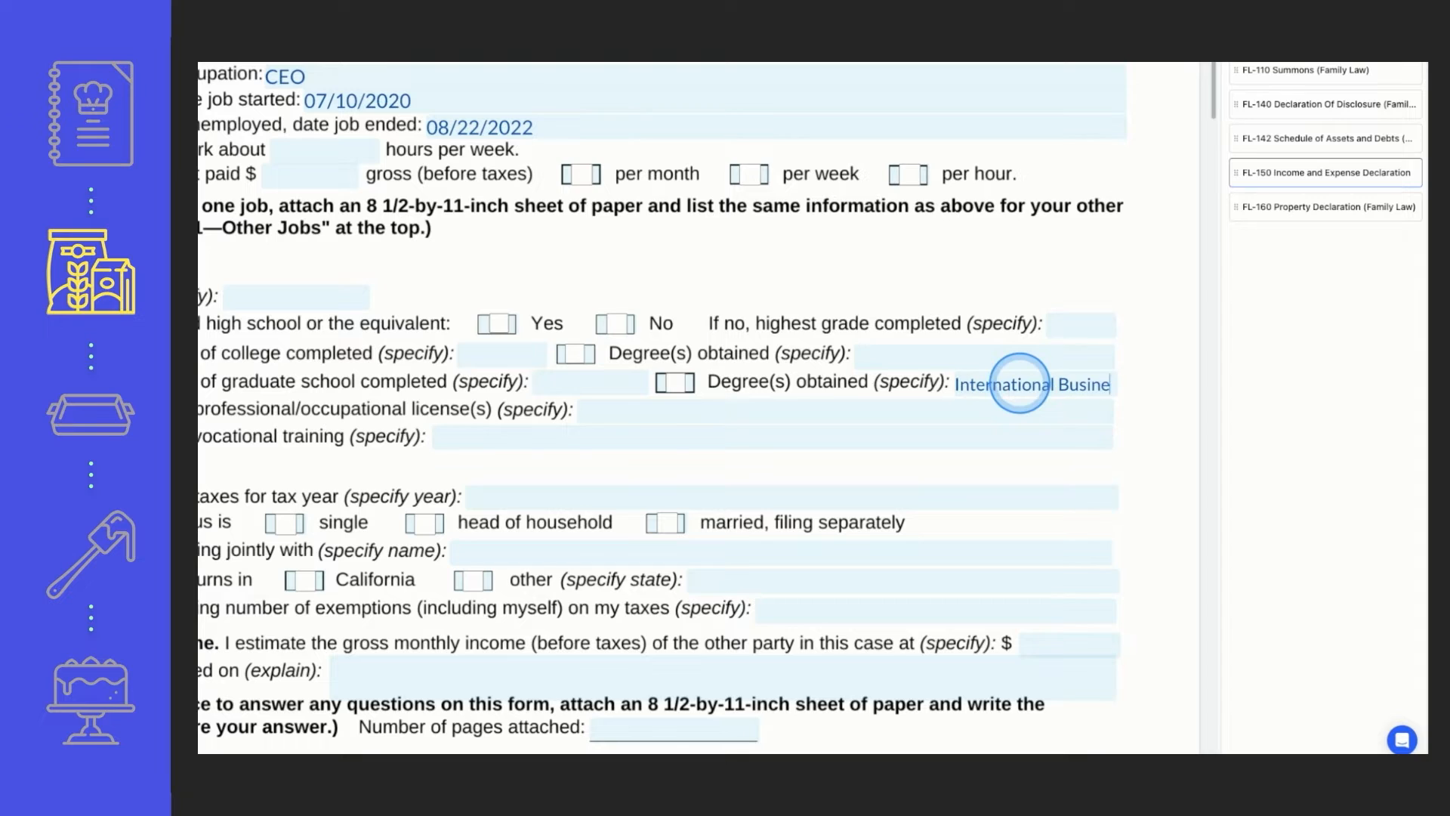
{"action": "type", "text": "ss Manage"}
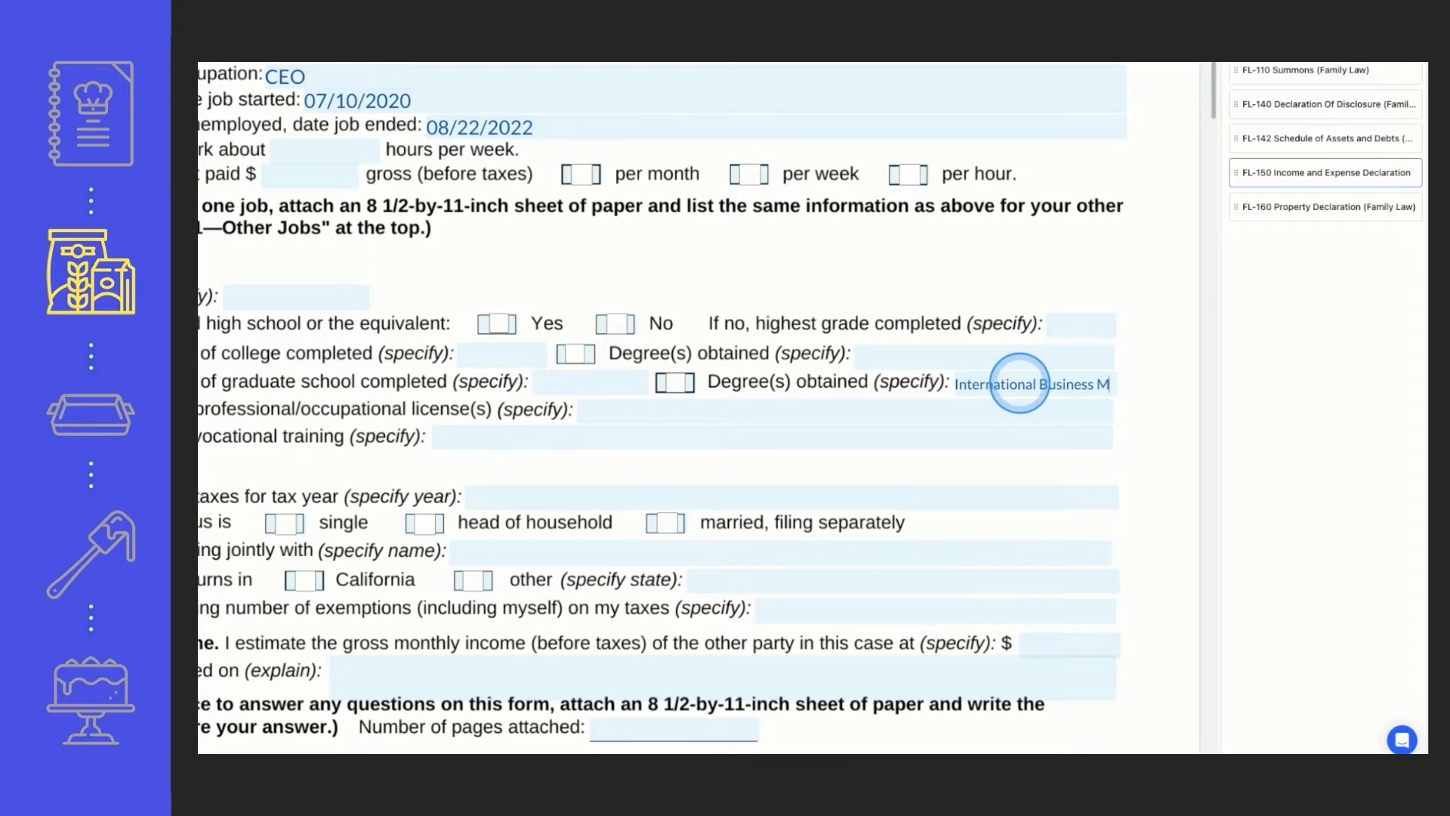
{"action": "type", "text": "ment"}
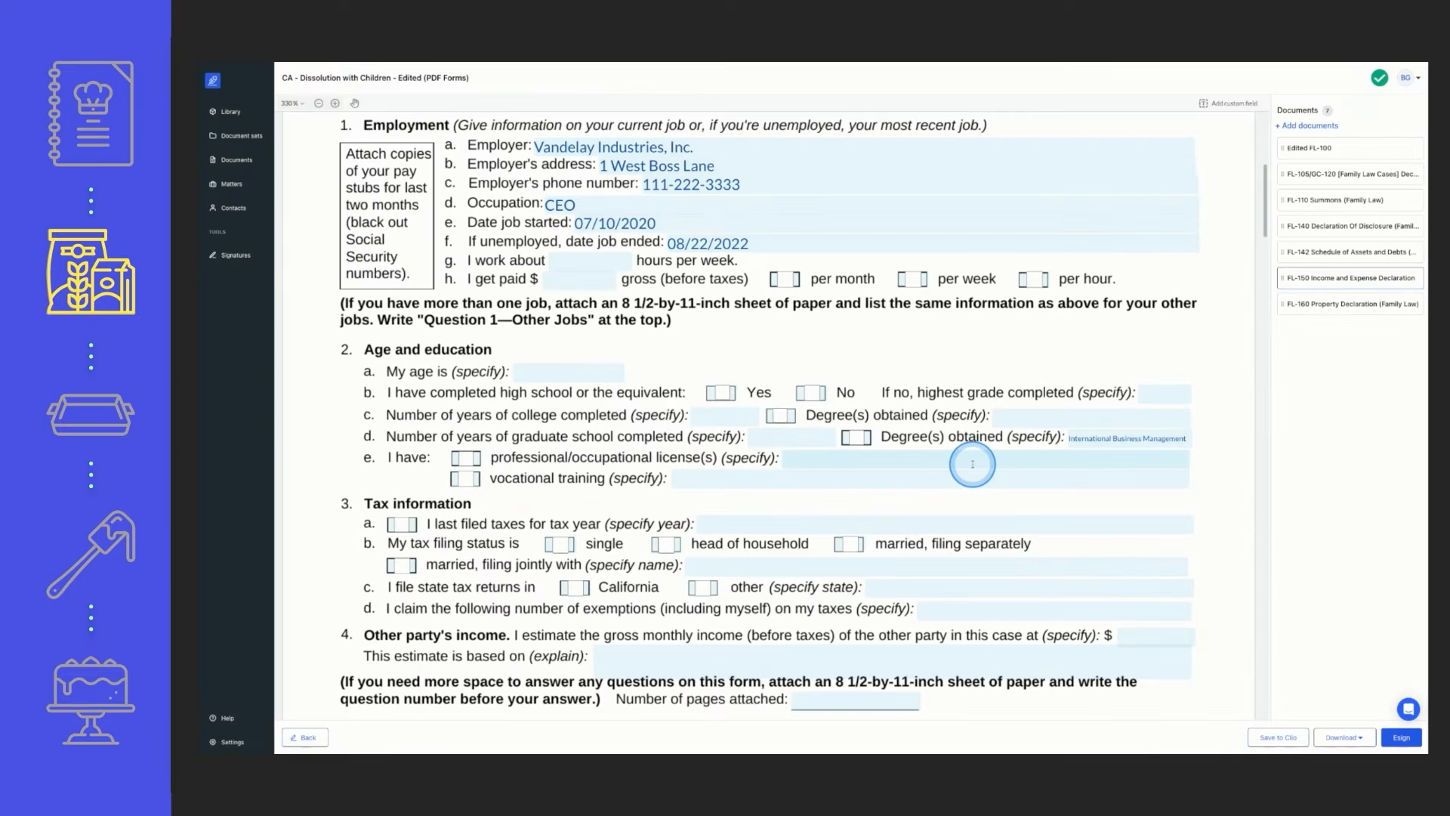
Mark the gross pay as per month and high school completion as Yes on FL-150, clearing the No mark
{"action": "scroll", "coordinate": [972, 464], "scroll_direction": "up", "scroll_amount": 1}
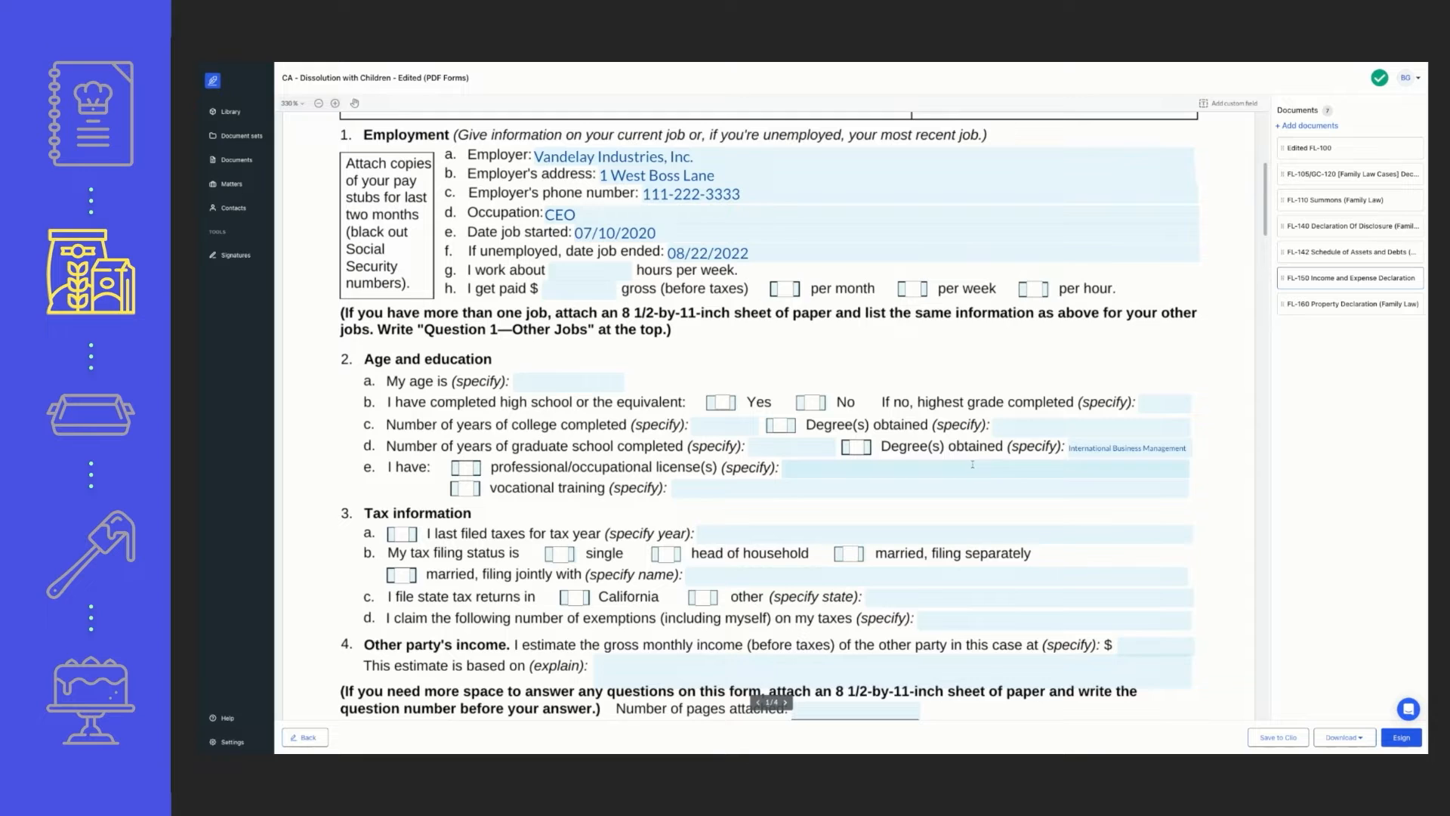
{"action": "scroll", "coordinate": [973, 464], "scroll_direction": "up", "scroll_amount": 5}
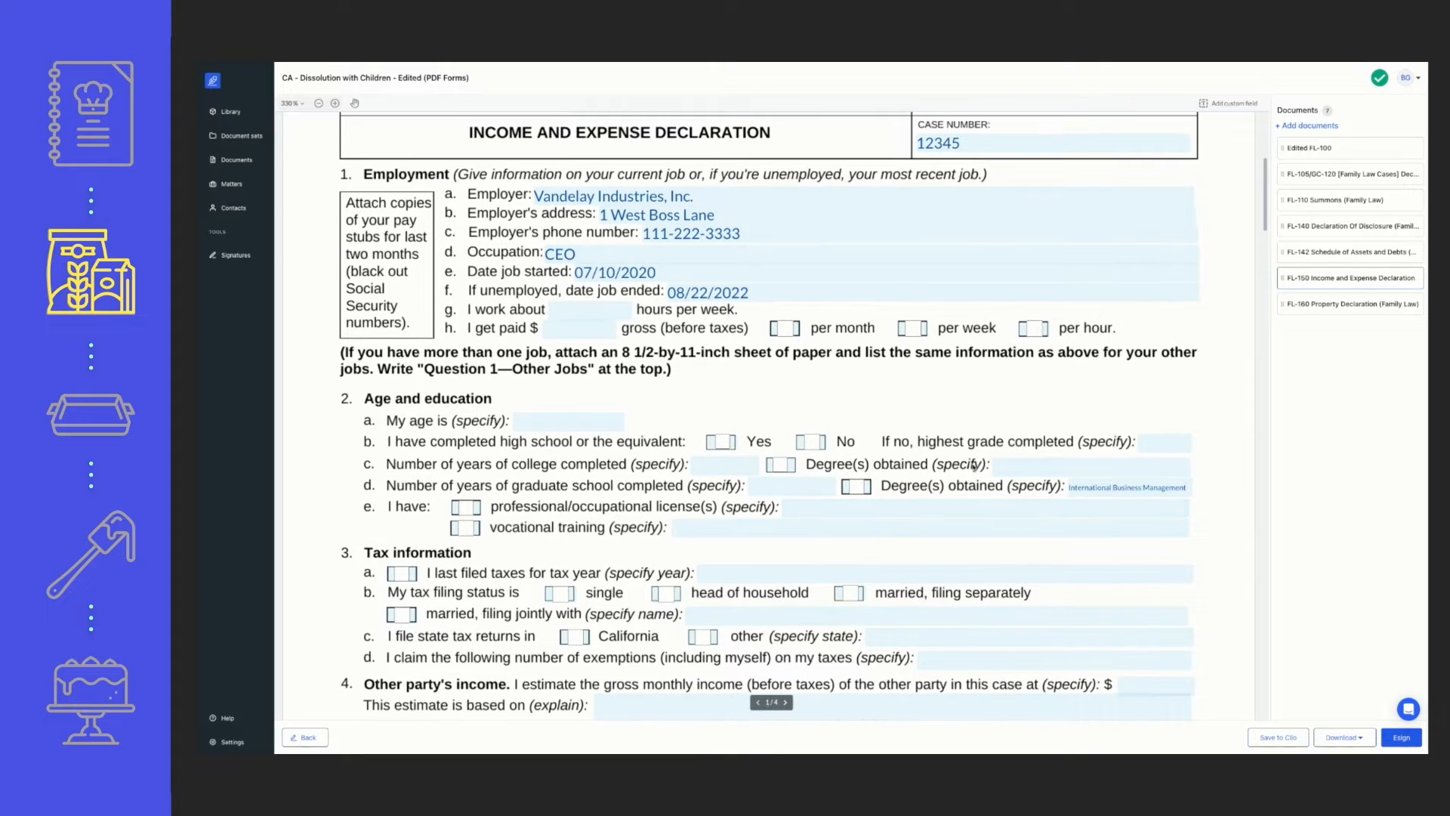
{"action": "left_click", "coordinate": [788, 435]}
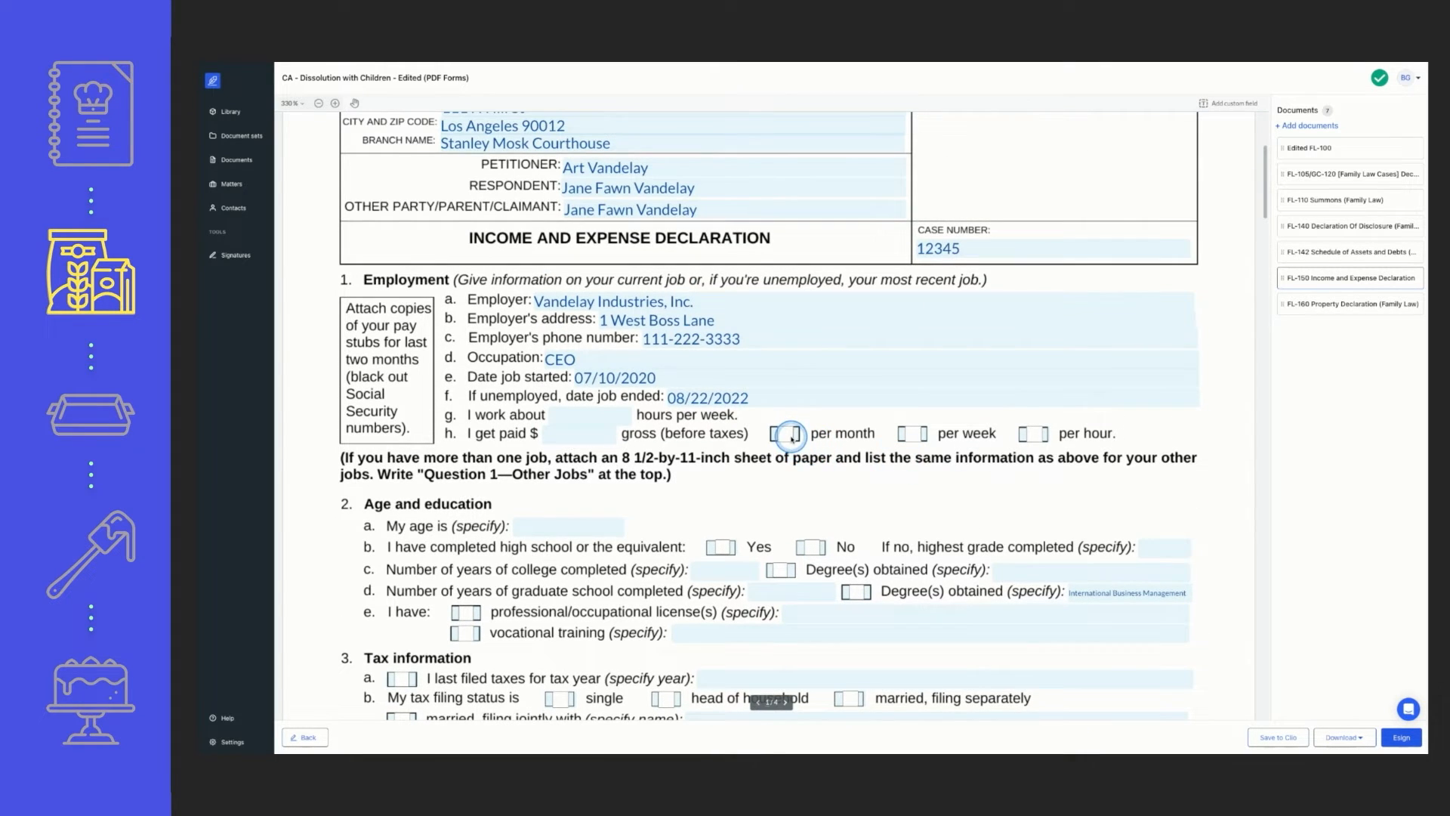
{"action": "left_click", "coordinate": [811, 545]}
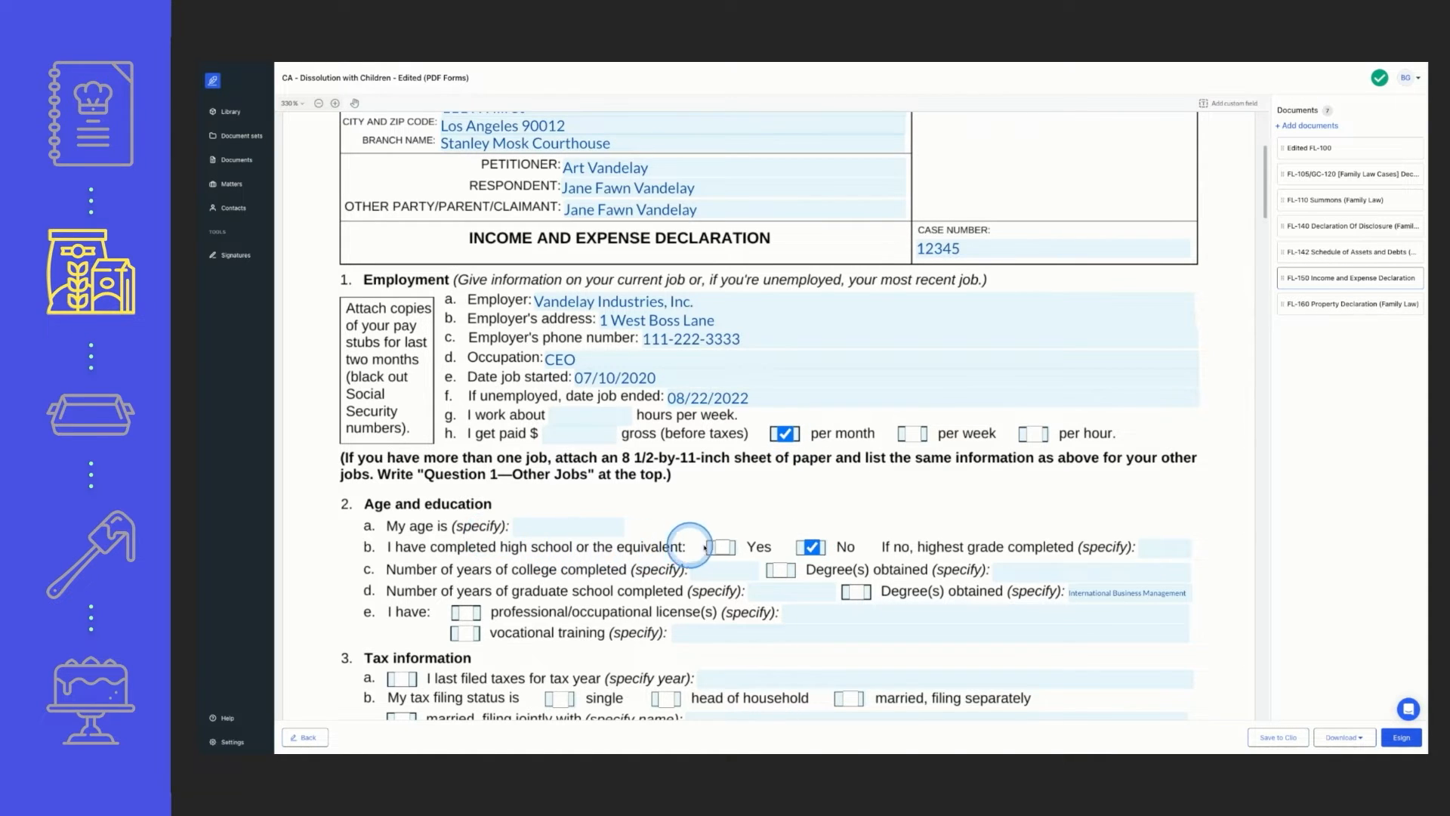
{"action": "left_click", "coordinate": [721, 545]}
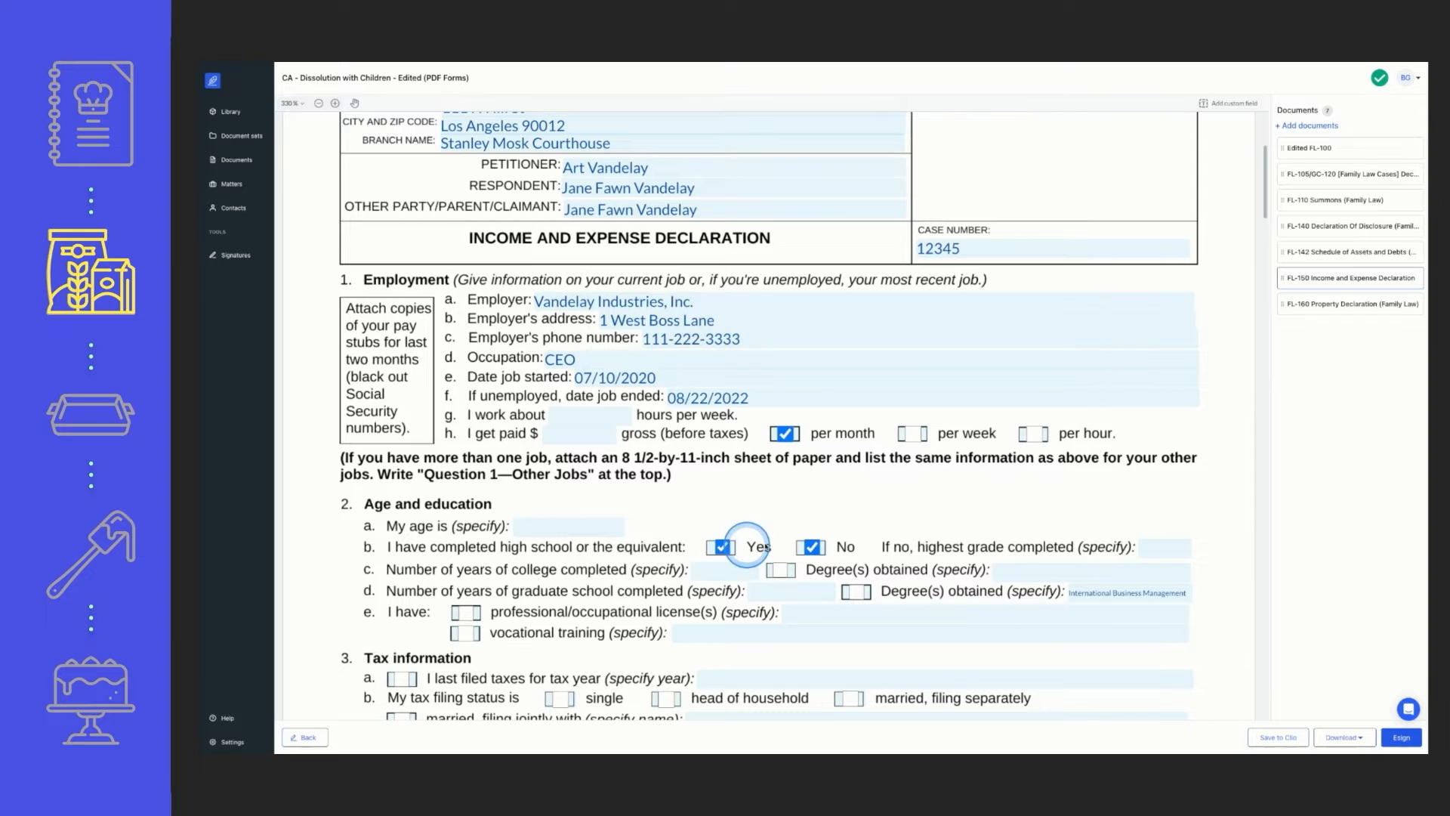
{"action": "left_click", "coordinate": [812, 546]}
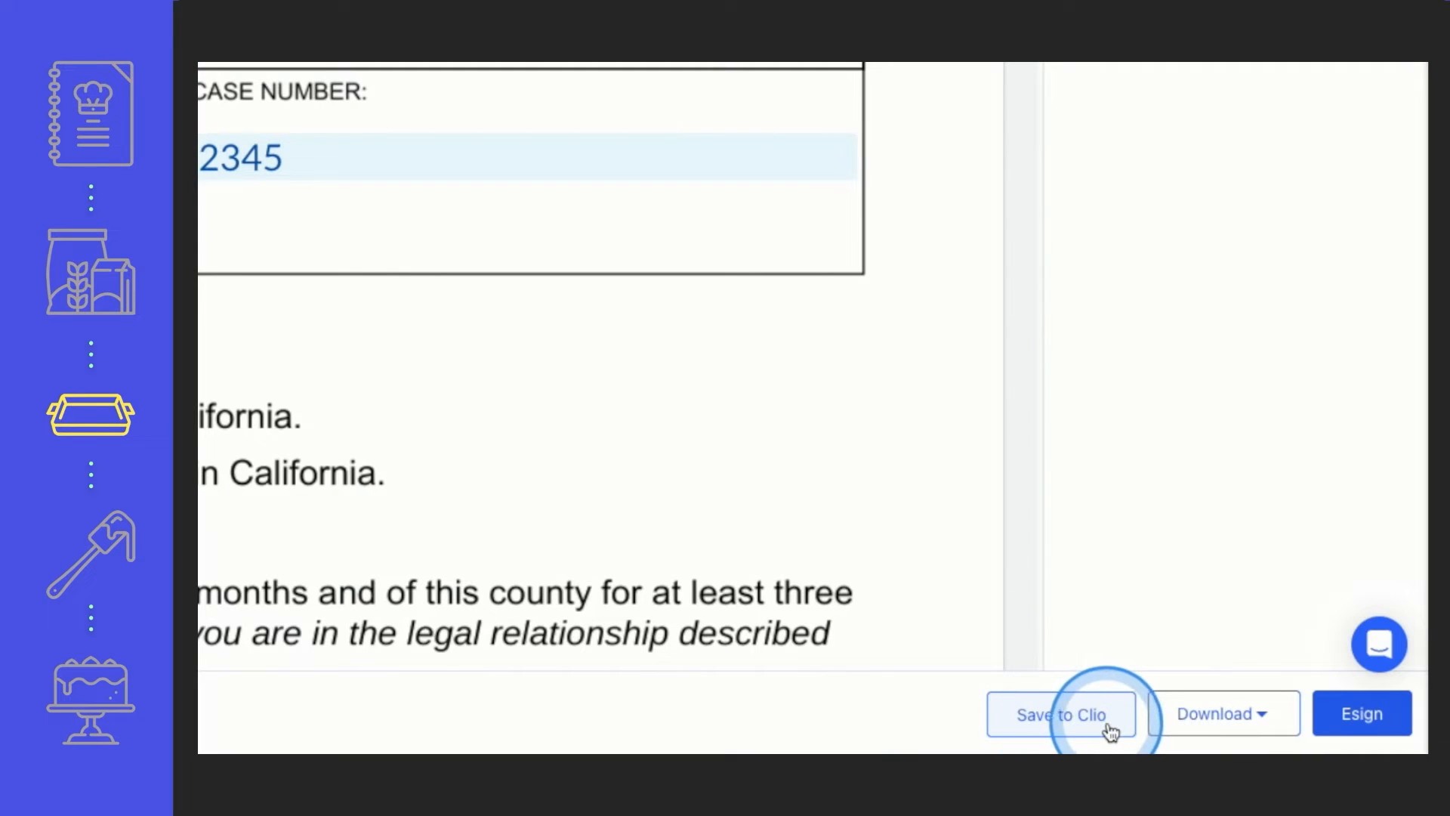
Show the download options for the generated document set
{"action": "left_click", "coordinate": [1231, 718]}
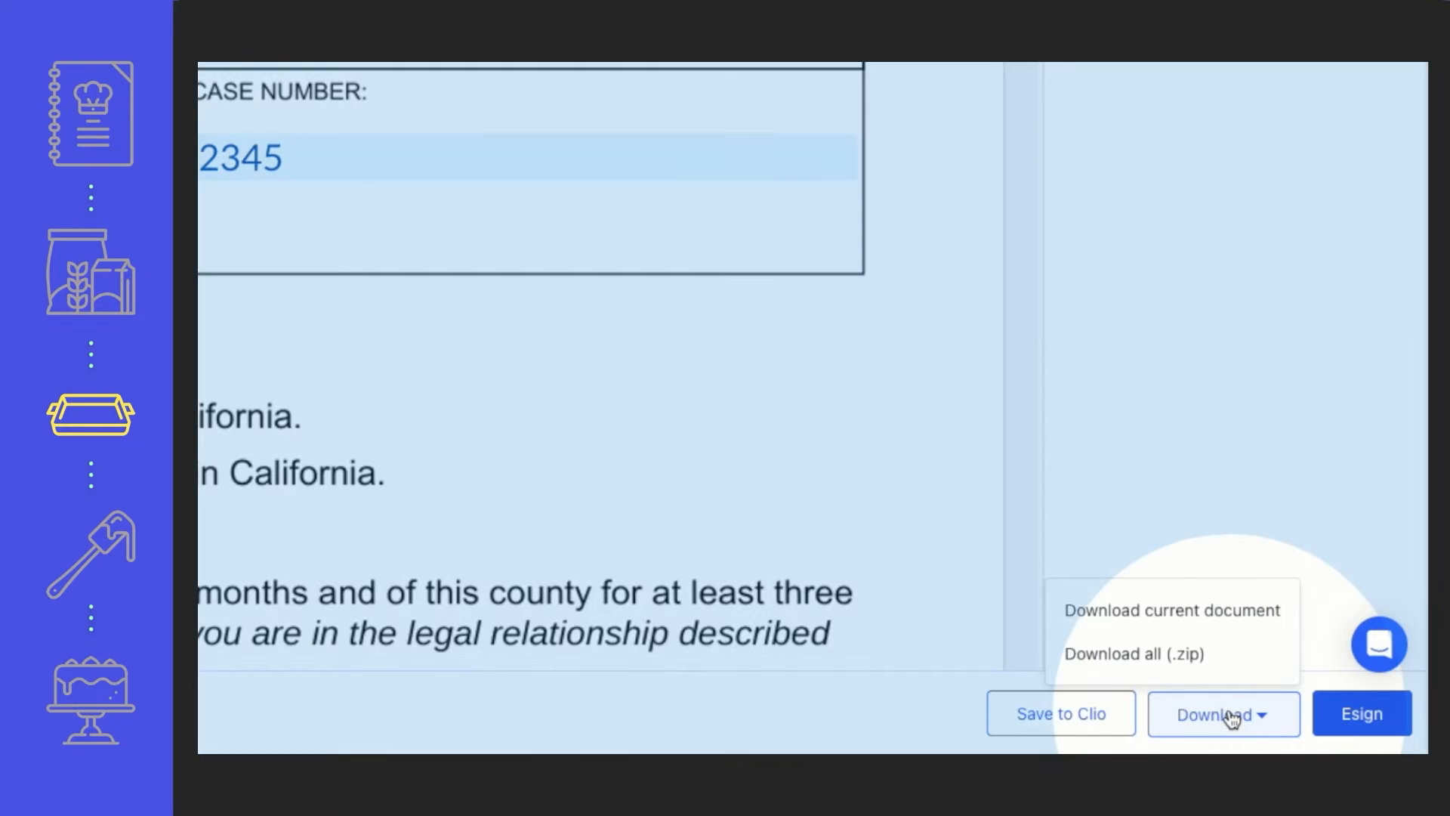